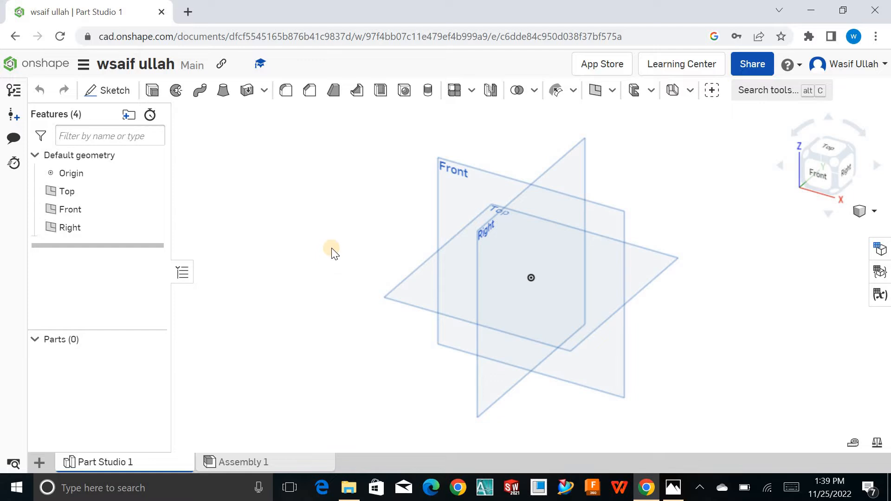
Search the web for "onshape online" in a new browser tab, view the Onshape home page, and close that tab
click(191, 17)
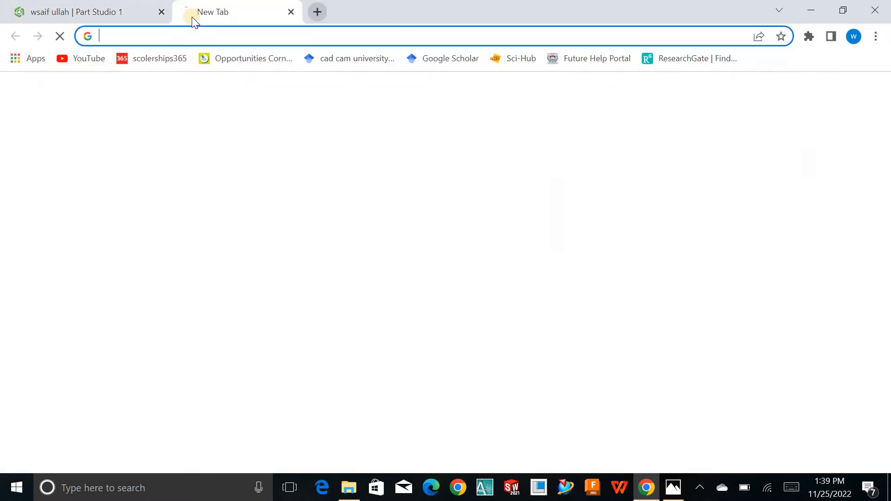
text(onshape online)
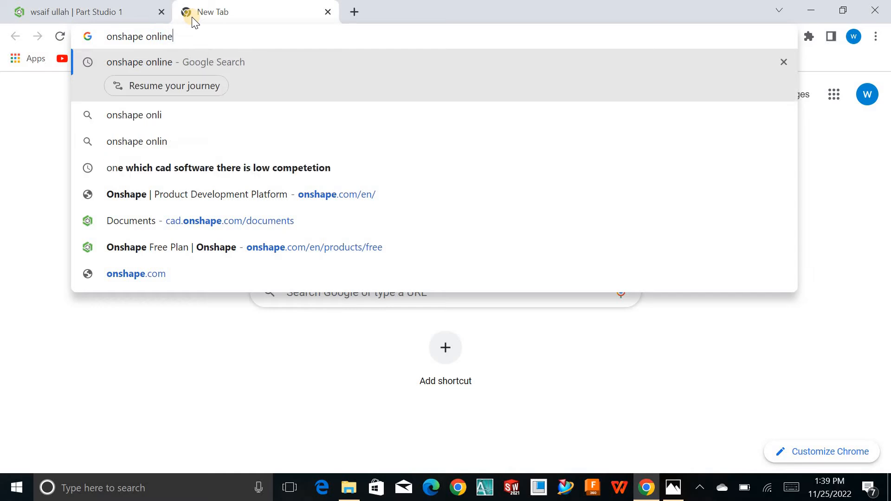
key(Return)
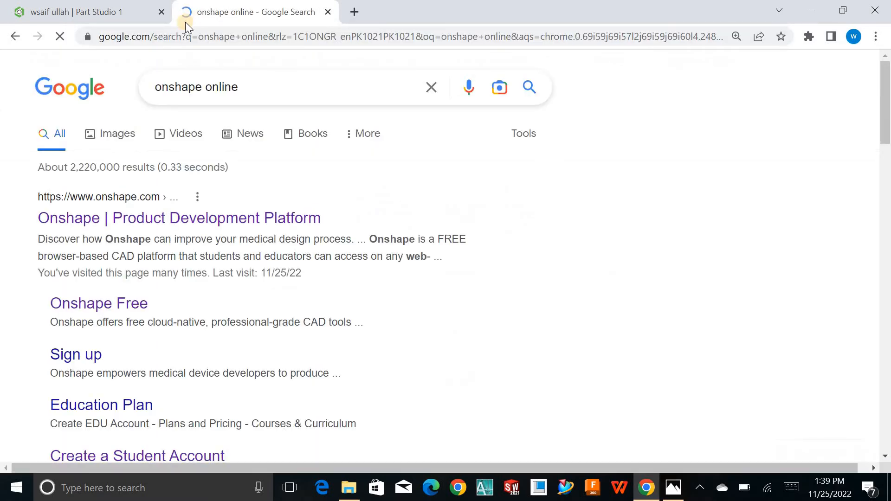
click(219, 228)
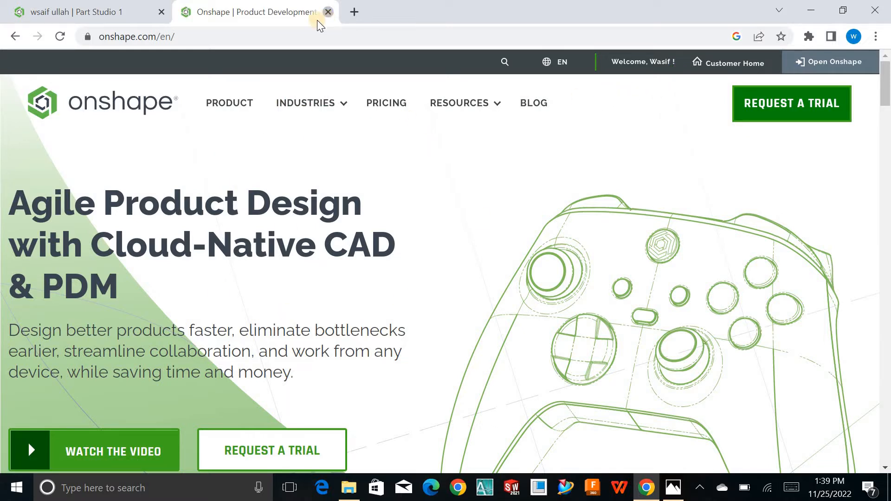
click(328, 12)
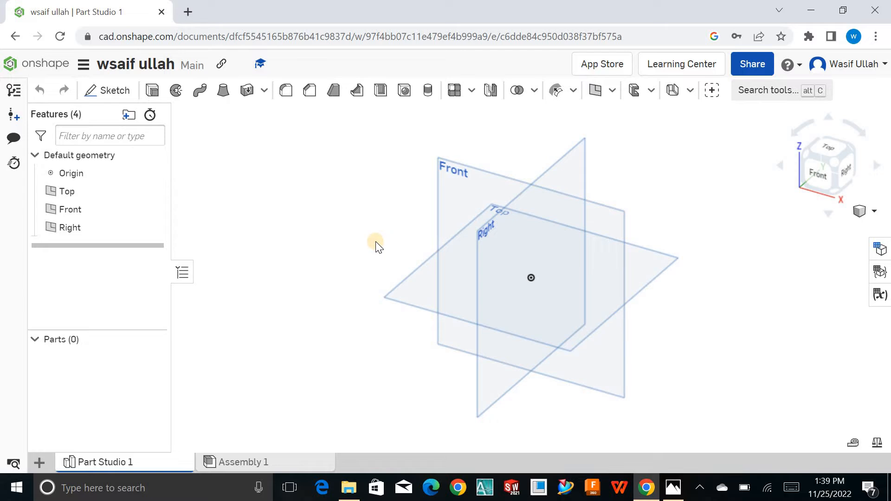
Sketch a center-point rectangle about 143 by 76 mm on the Top plane, centered on the origin
click(117, 90)
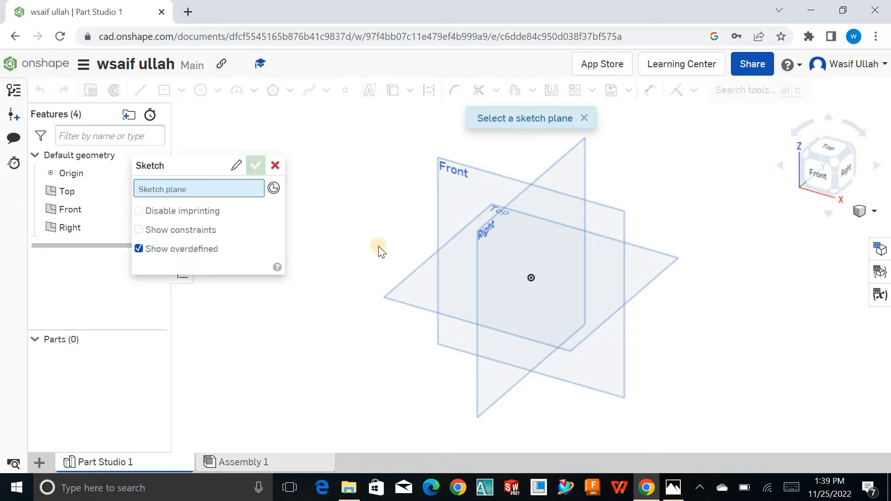
click(425, 266)
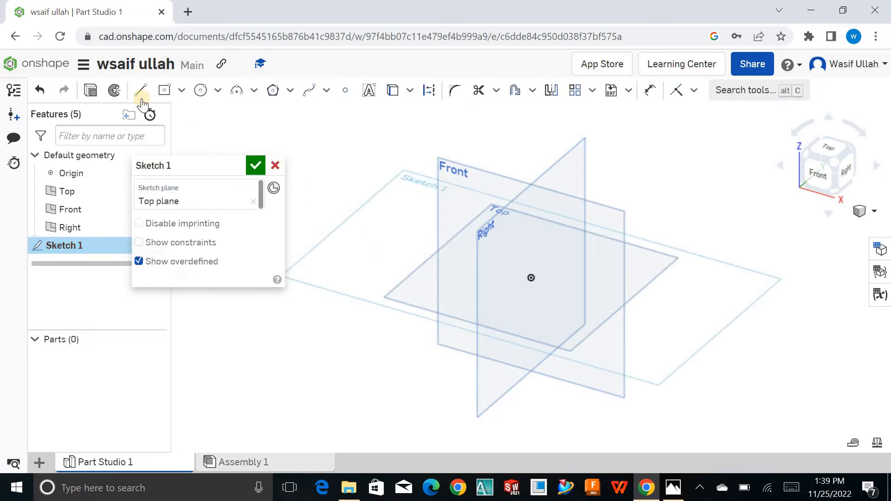
click(164, 90)
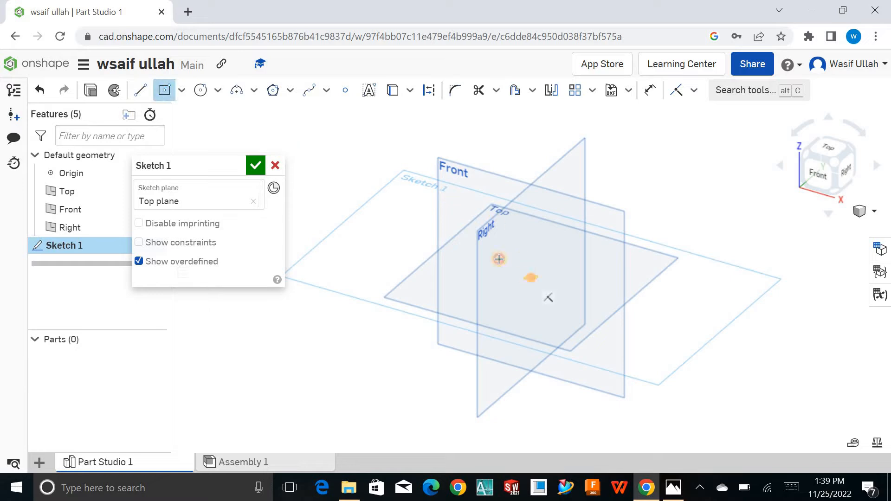
click(531, 277)
click(470, 228)
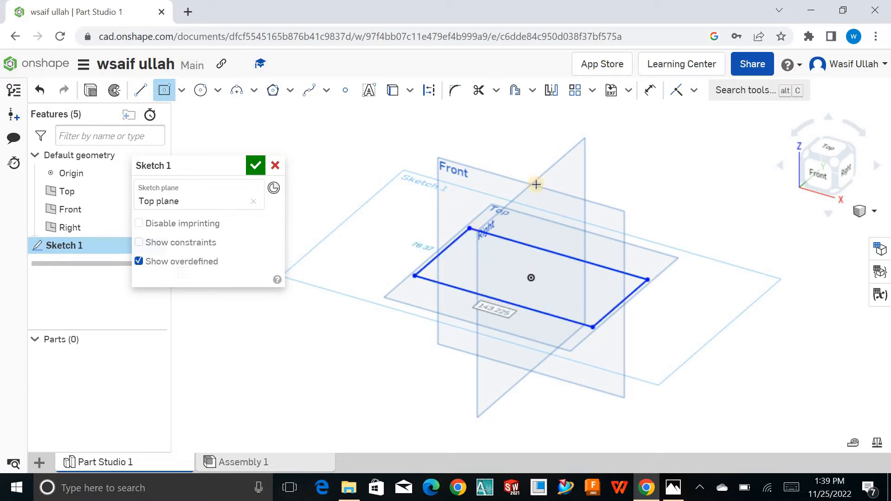
Dimension the rectangle's long back edge and its short right edge
click(650, 90)
click(559, 253)
click(615, 185)
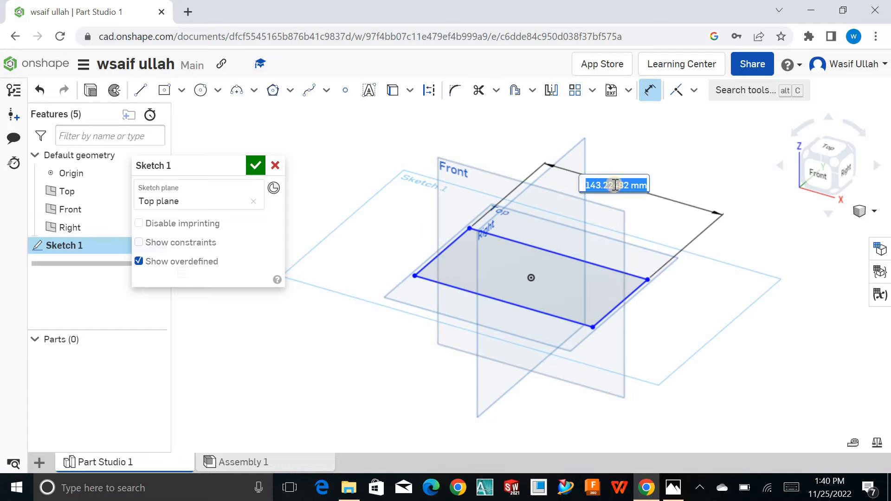
click(607, 313)
click(637, 316)
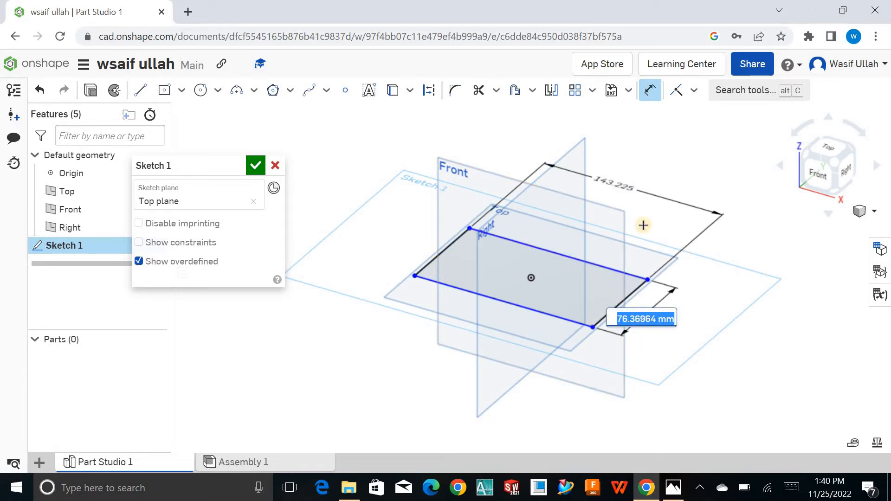
Set the rectangle's length to 96 mm and its width to 64 mm, and finish the sketch
double_click(619, 190)
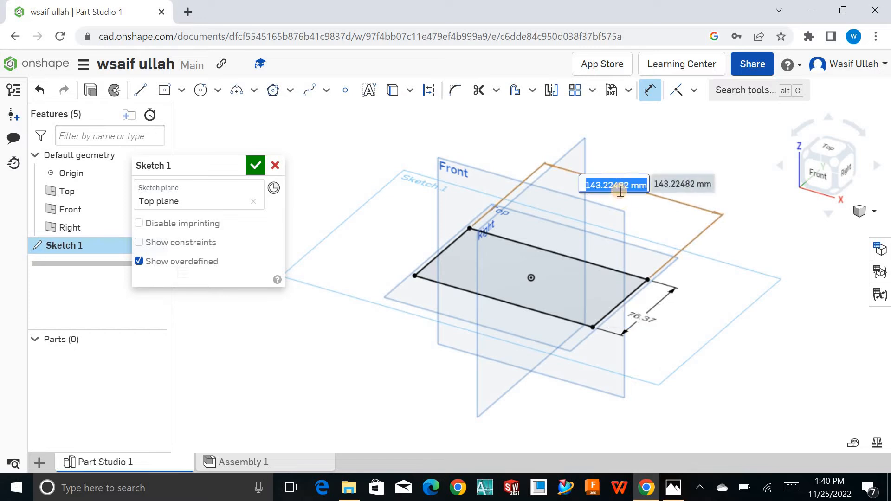
text(96)
key(Return)
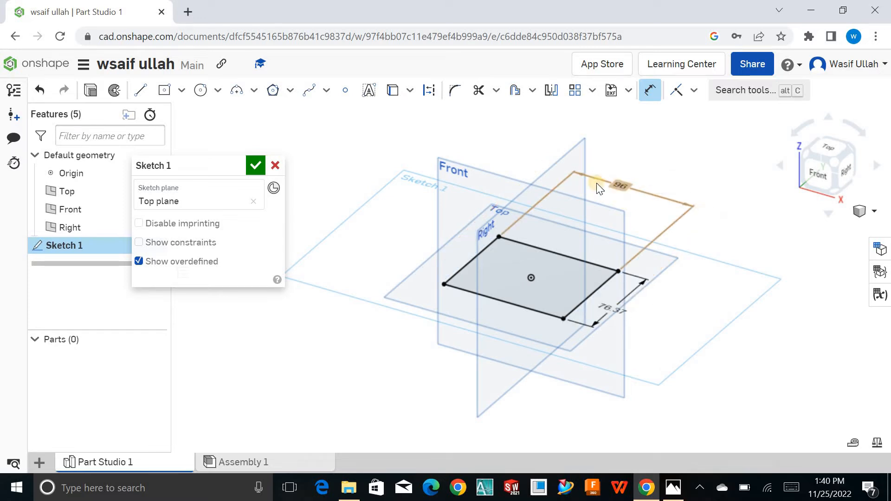
double_click(608, 311)
text(6)
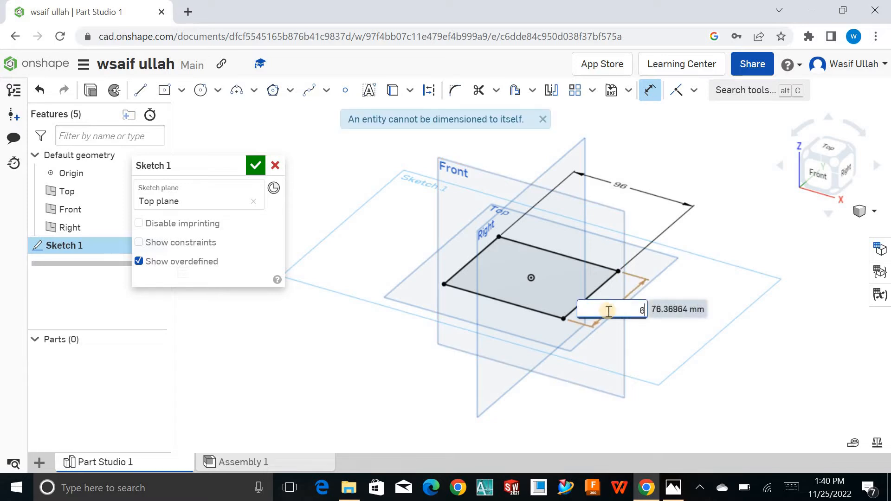
text(4)
key(Return)
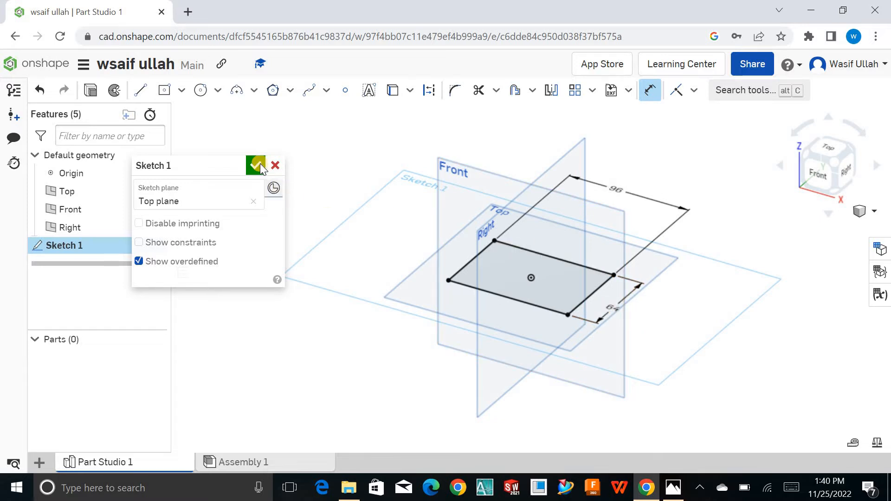
click(257, 166)
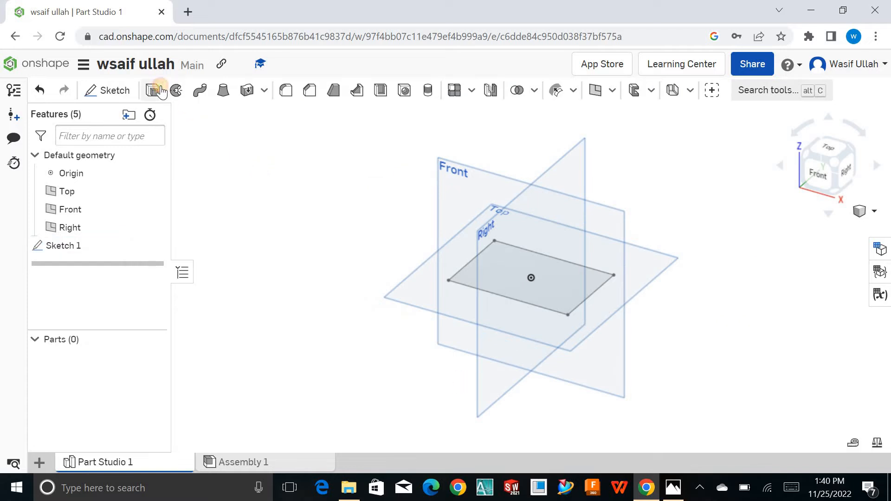
Extrude the rectangle as a new solid with a blind depth of 15 mm
click(161, 92)
click(491, 258)
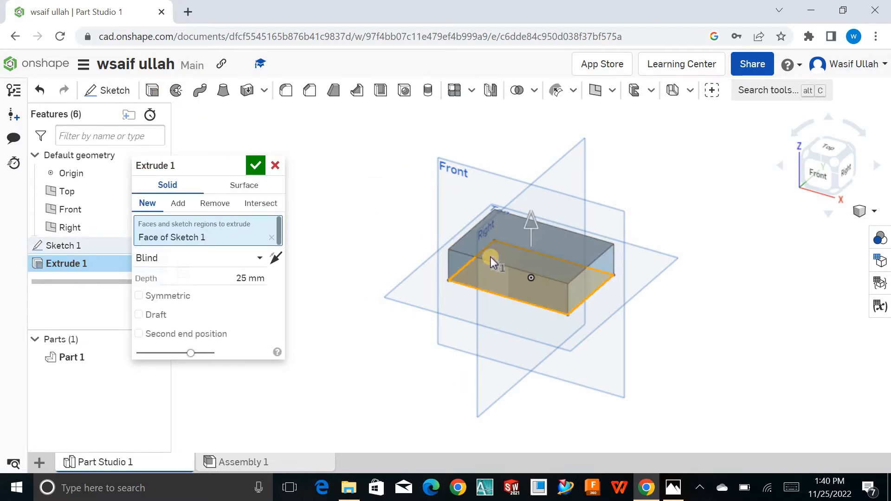
click(227, 278)
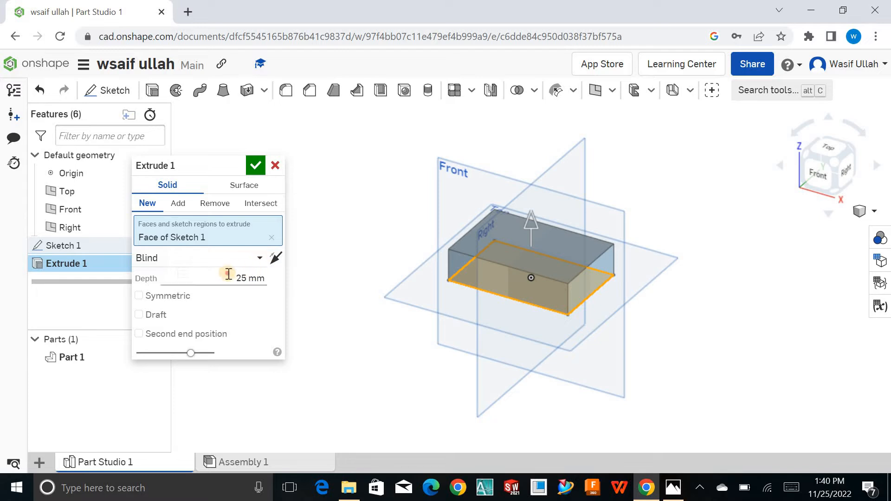
text(15)
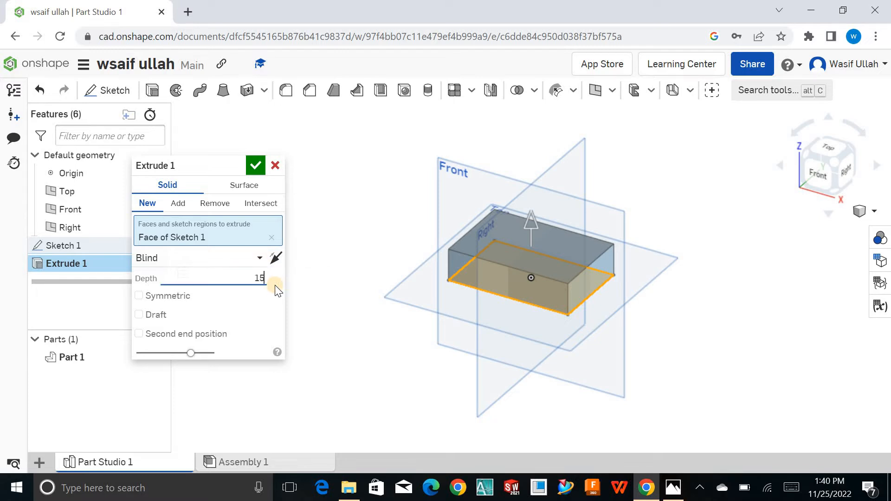
click(256, 166)
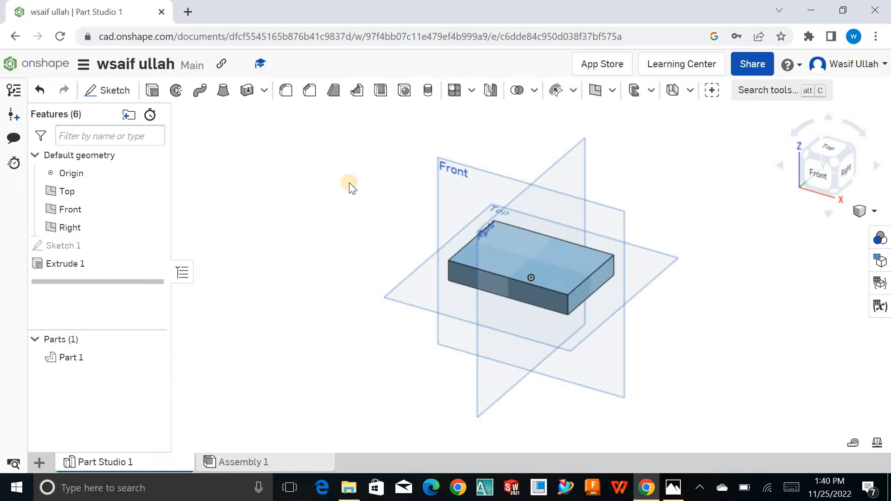
Check the reference drawing, and sketch a corner rectangle about 20 mm wide on the plate's top face, spanning its full left edge
click(673, 487)
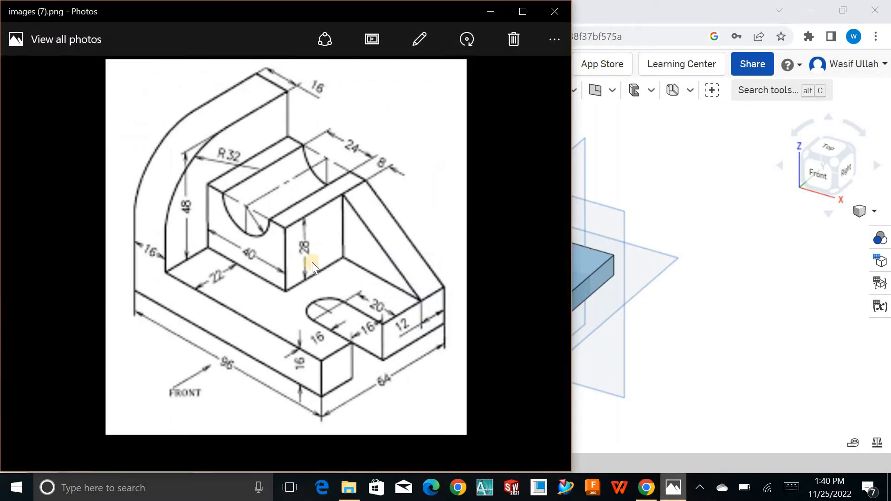
click(647, 487)
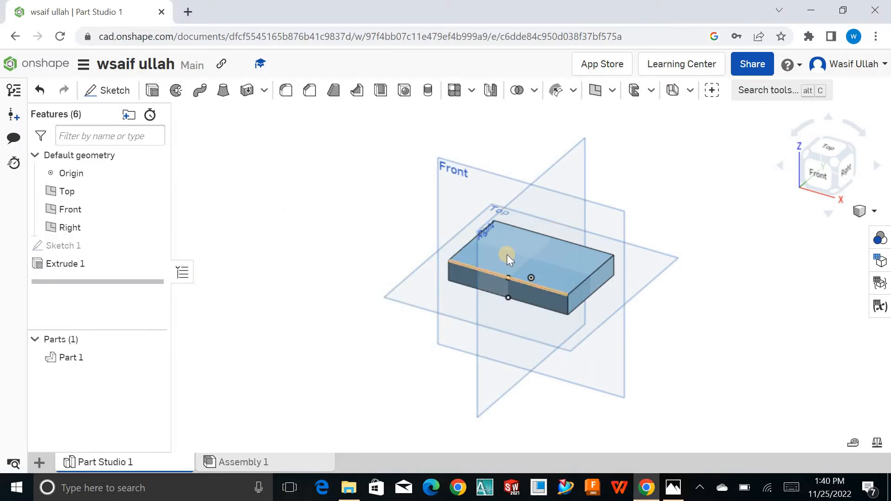
click(507, 254)
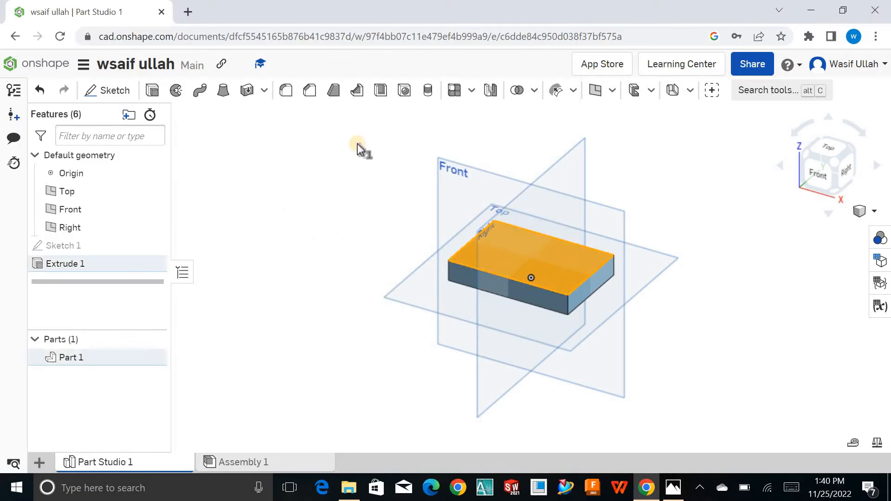
click(115, 91)
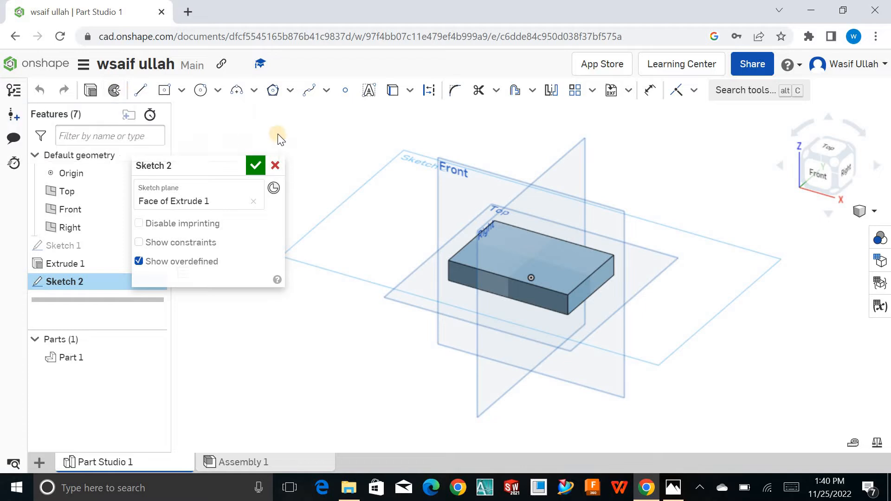
click(828, 151)
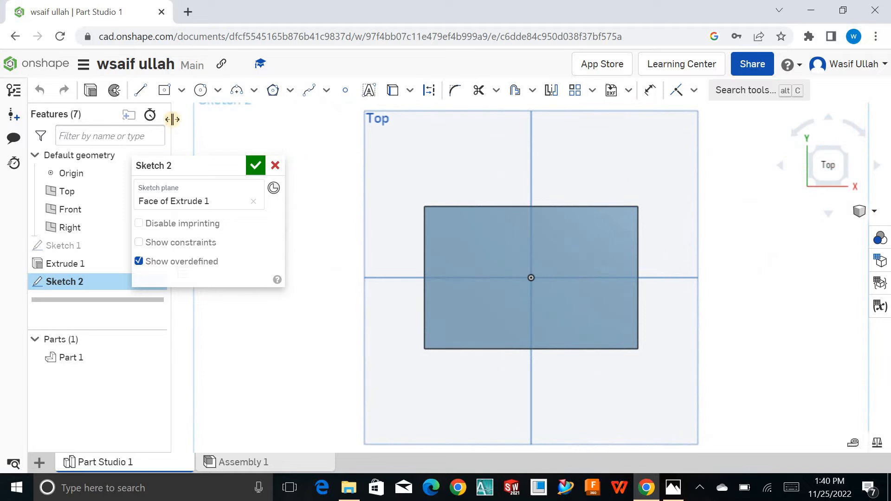
click(180, 91)
click(200, 115)
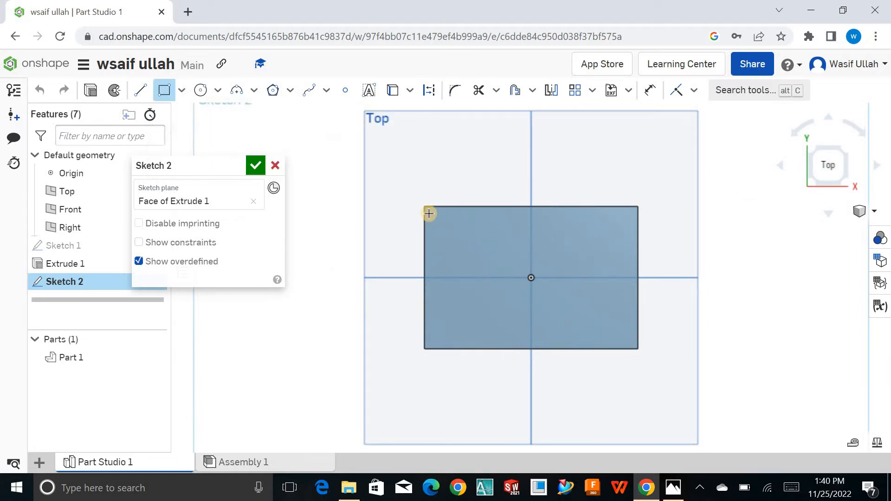
click(423, 202)
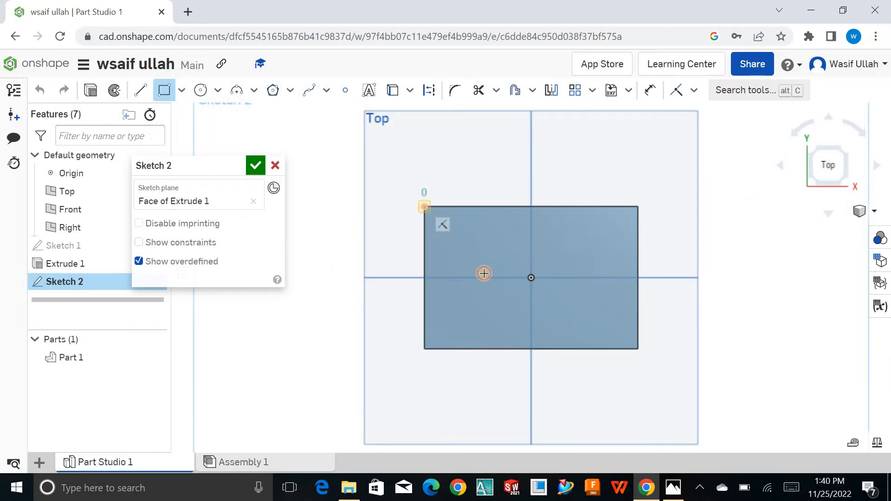
click(471, 349)
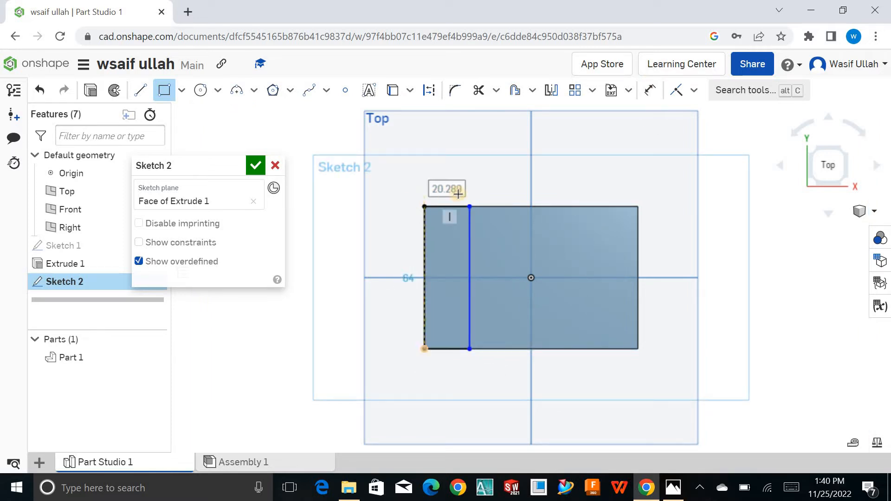
Dimension the strip rectangle's width as 16 mm and finish the sketch
click(650, 90)
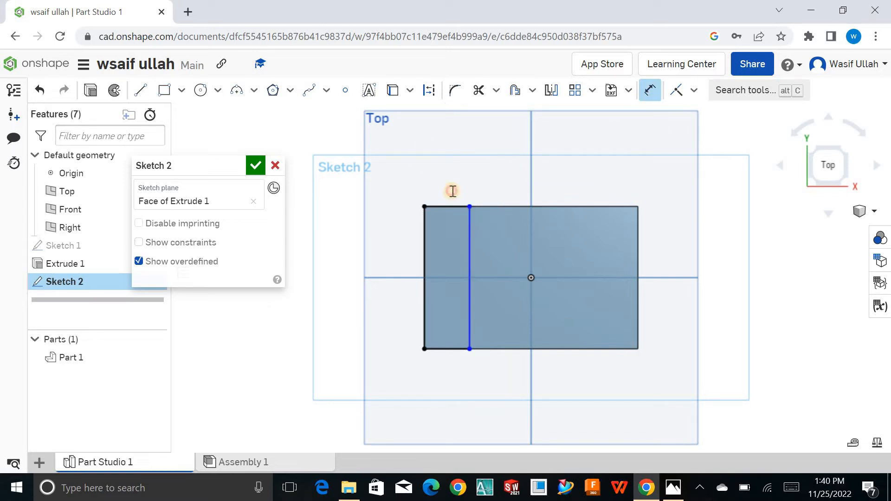
click(453, 191)
text(1)
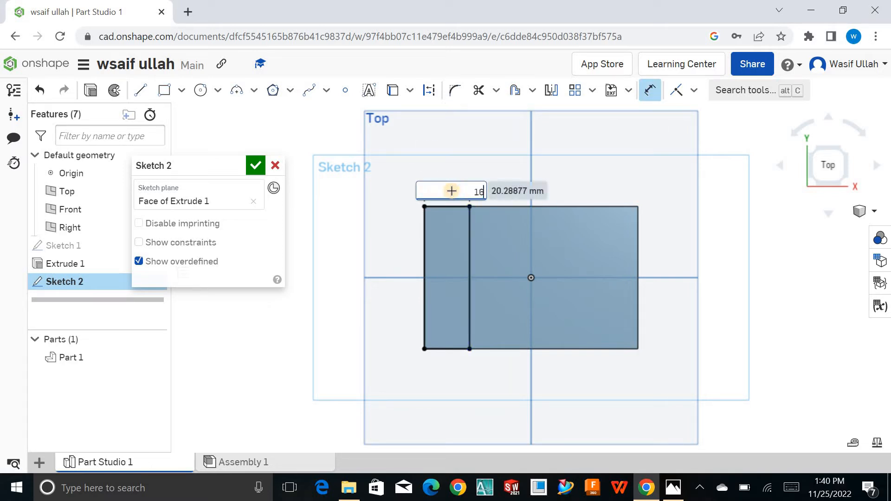
text(6)
key(Return)
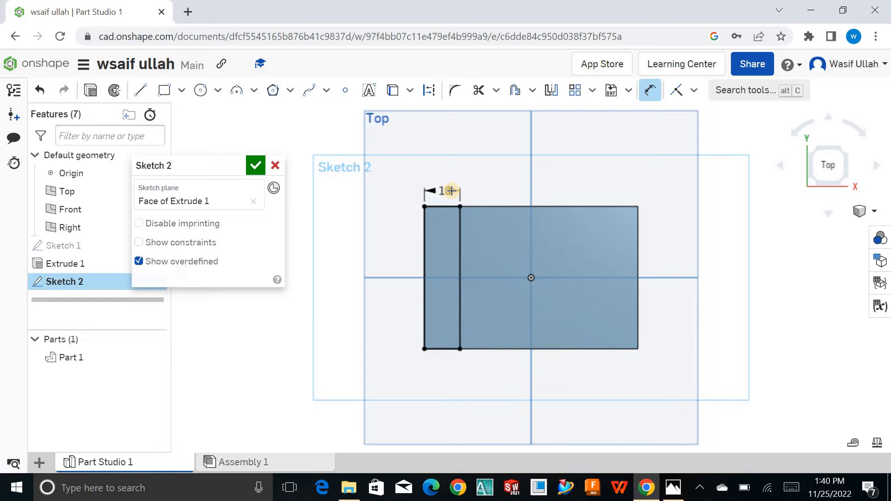
click(256, 166)
Extrude the 16 mm strip upward by a blind depth of 48 mm, adding it to the base plate
mouse_move(302, 230)
middle_down()
mouse_move(295, 208)
mouse_move(313, 245)
mouse_move(307, 223)
mouse_move(316, 237)
middle_up()
right_drag(316, 233, 287, 184)
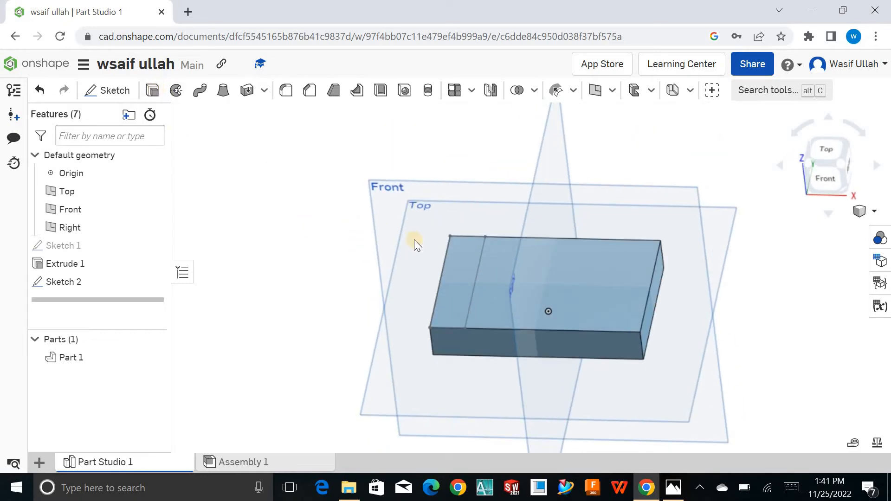
key(shift+e)
click(452, 252)
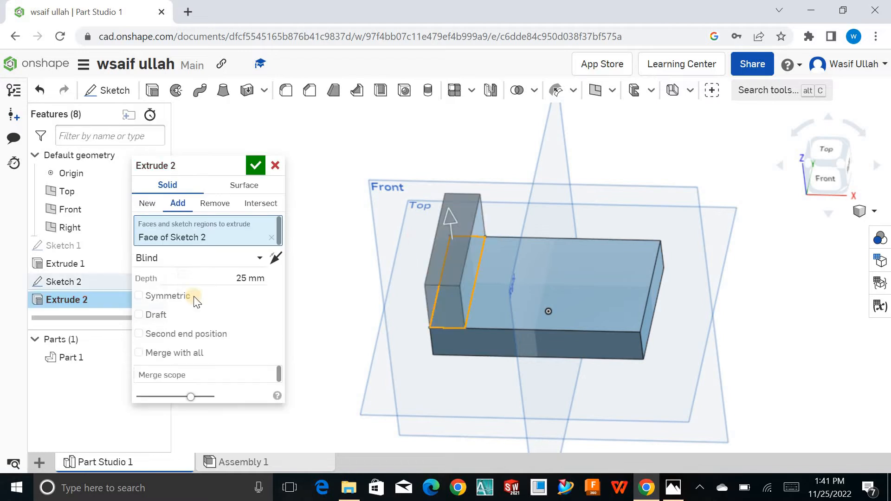
click(234, 282)
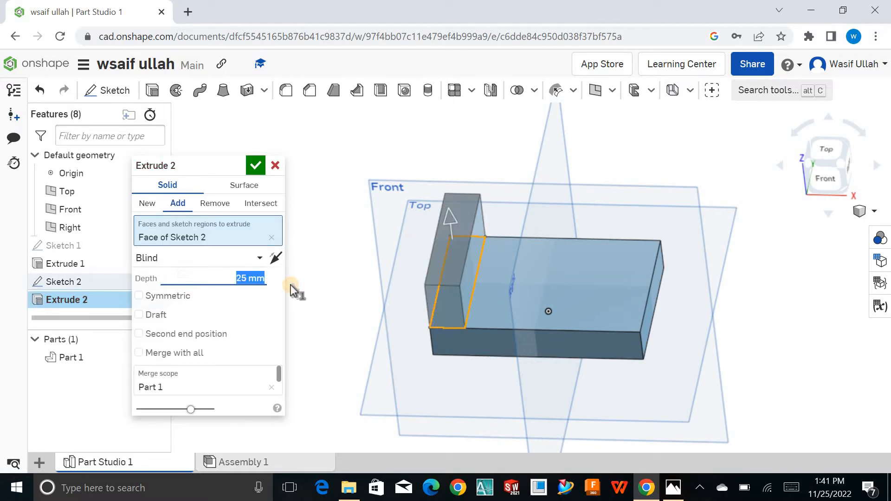
text(48)
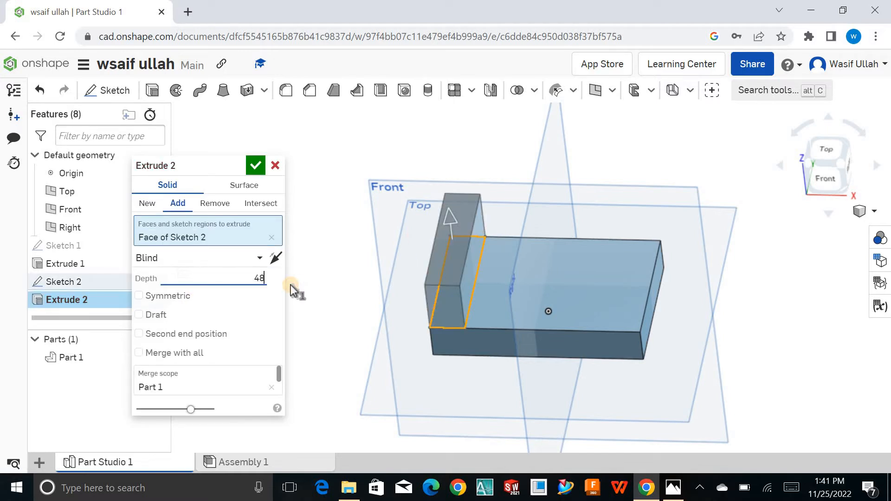
click(257, 165)
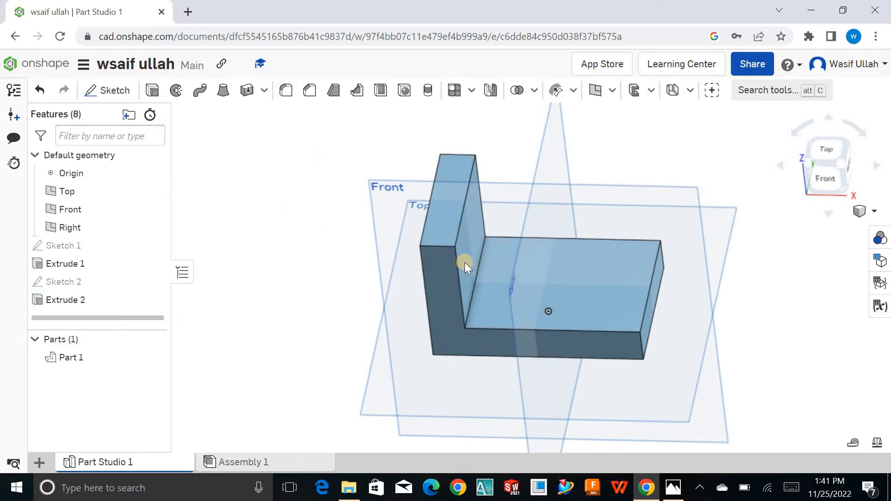
Fillet the front top edge of the upright wall with a 32 mm radius
key(shift+f)
click(432, 249)
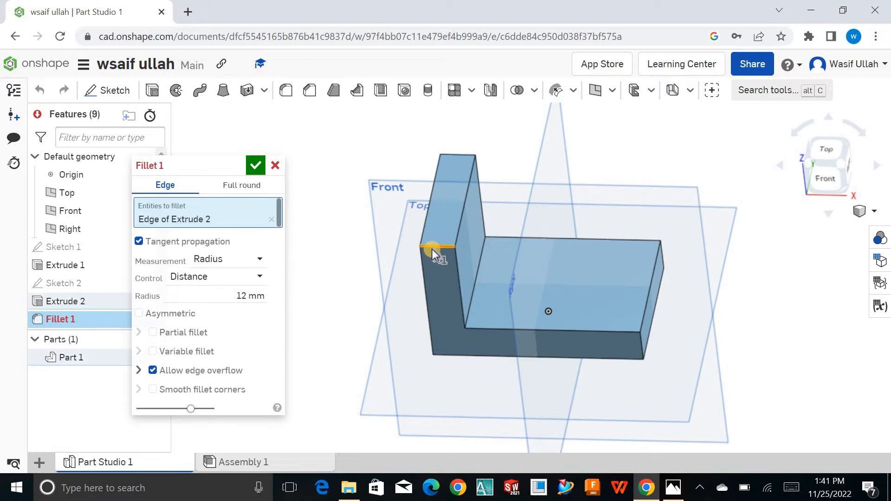
click(237, 293)
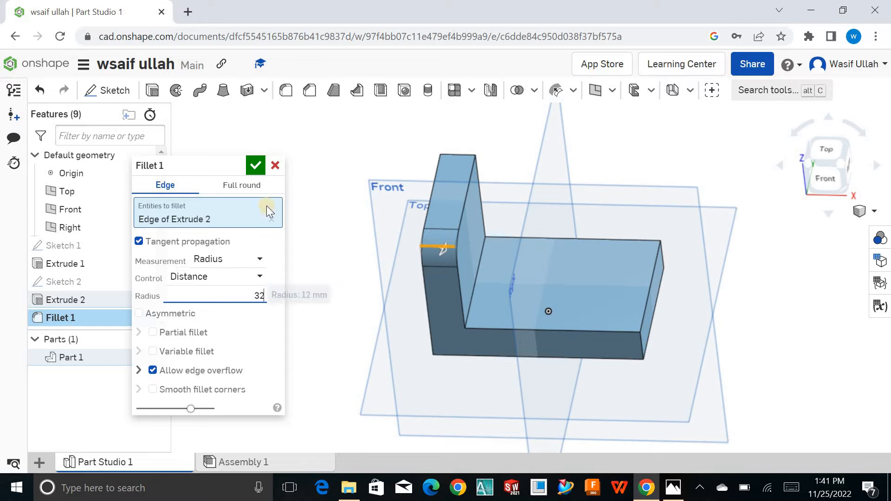
click(256, 166)
click(325, 182)
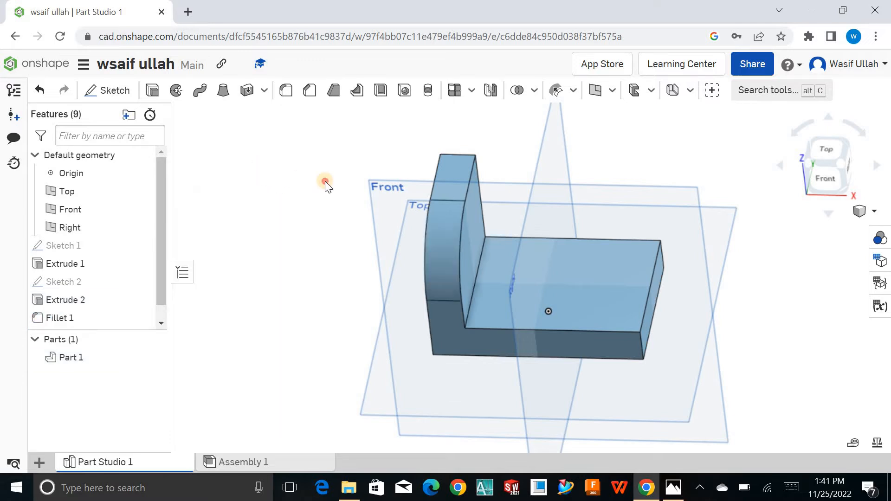
Start a sketch on the plate's top face and draw a corner rectangle about 26 mm wide from the wall's inner back corner
middle_drag(356, 239, 324, 219)
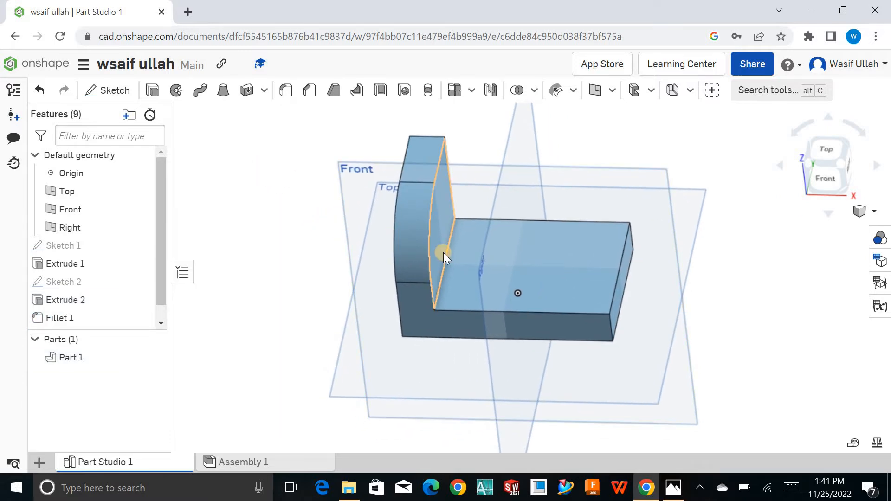
click(461, 260)
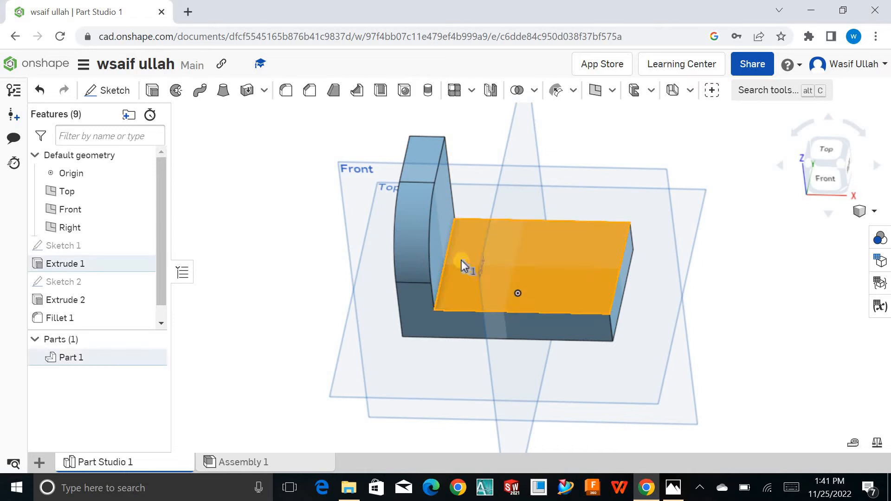
click(124, 93)
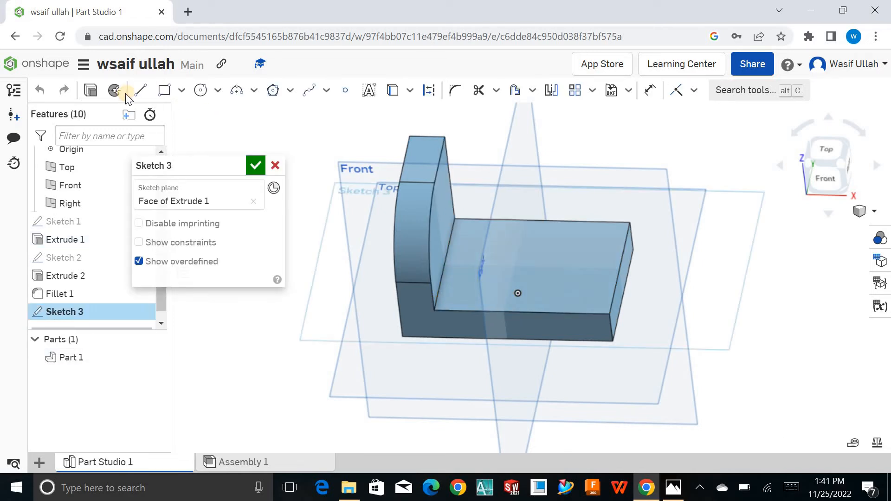
click(829, 150)
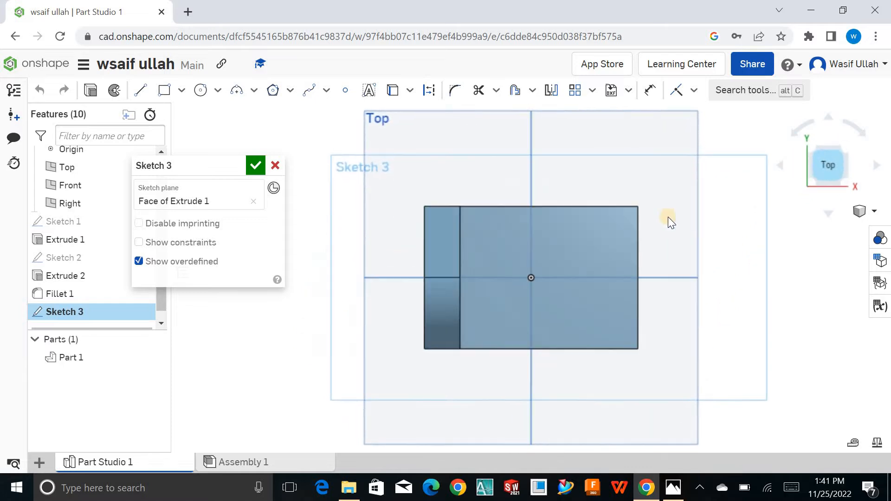
click(181, 90)
click(177, 113)
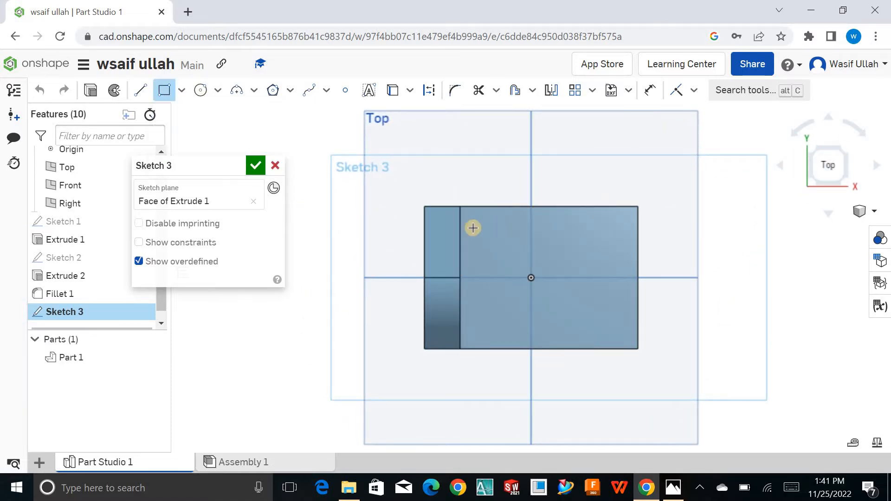
click(461, 207)
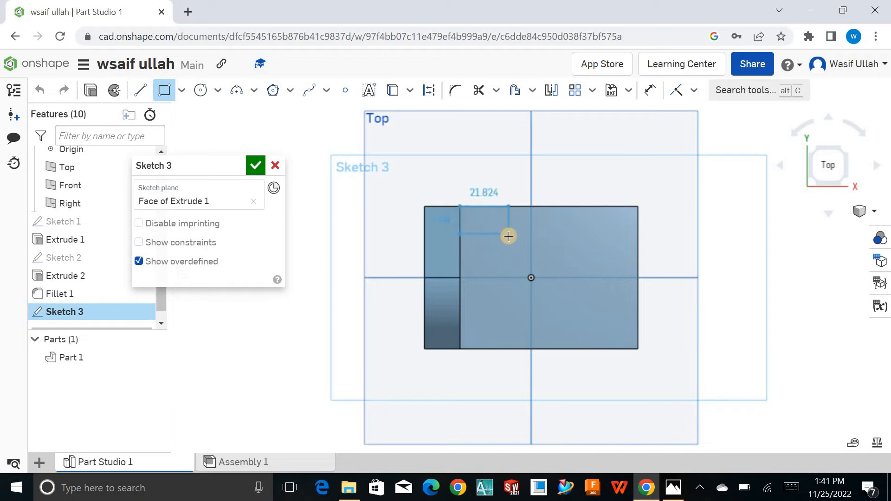
click(519, 269)
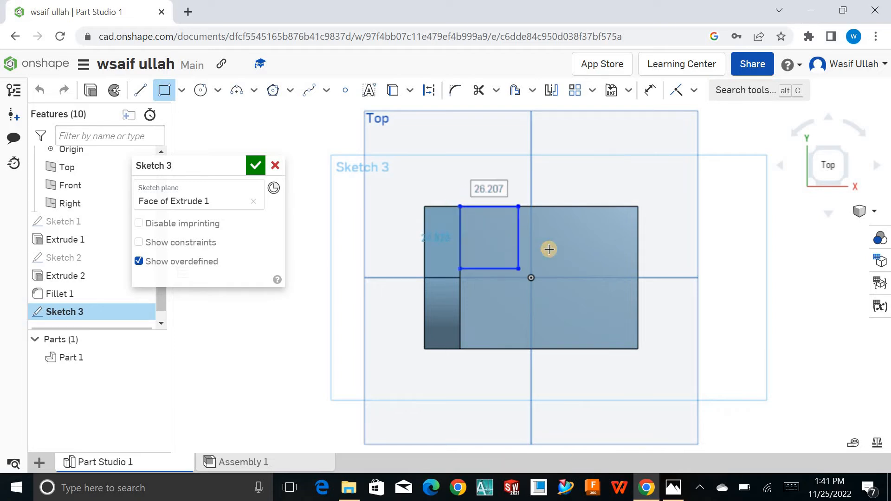
click(494, 191)
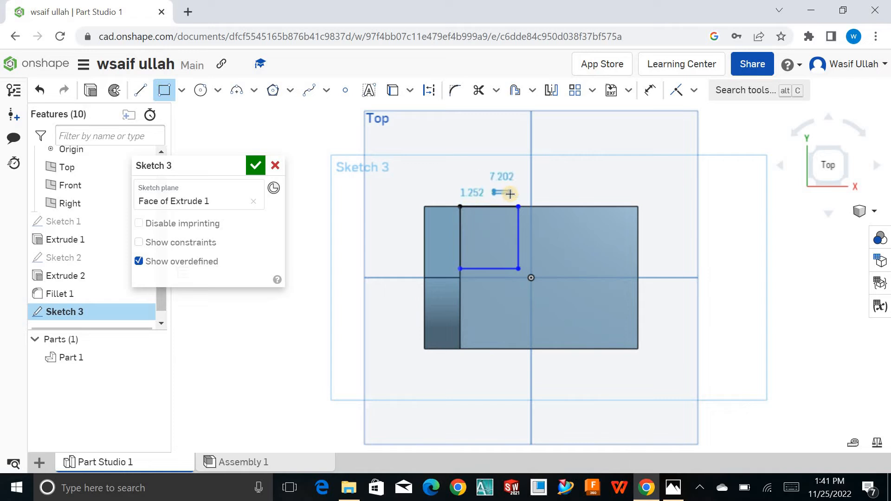
key(Escape)
Dimension the rectangle beside the wall as 40 mm by 40 mm and finish the sketch
click(650, 90)
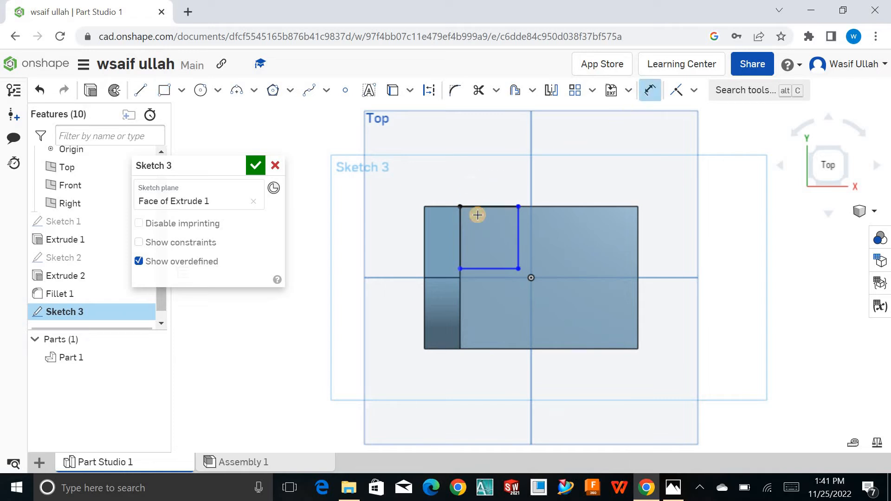
click(494, 192)
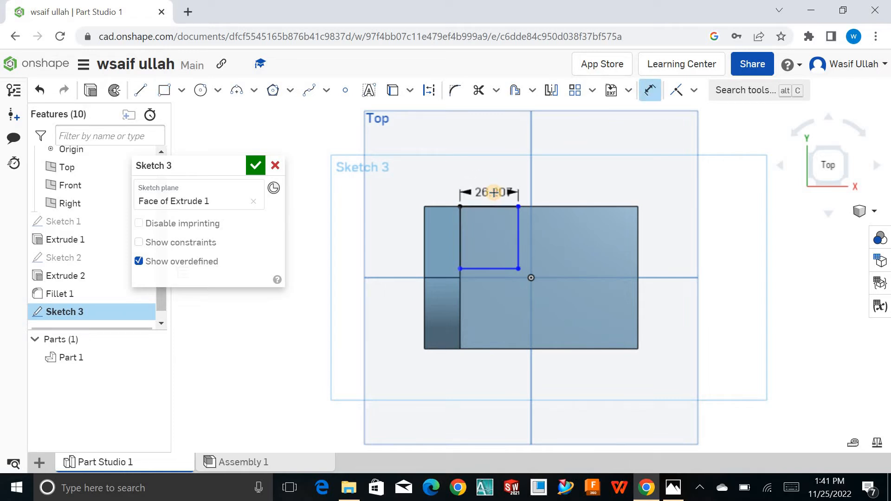
click(495, 193)
text(40)
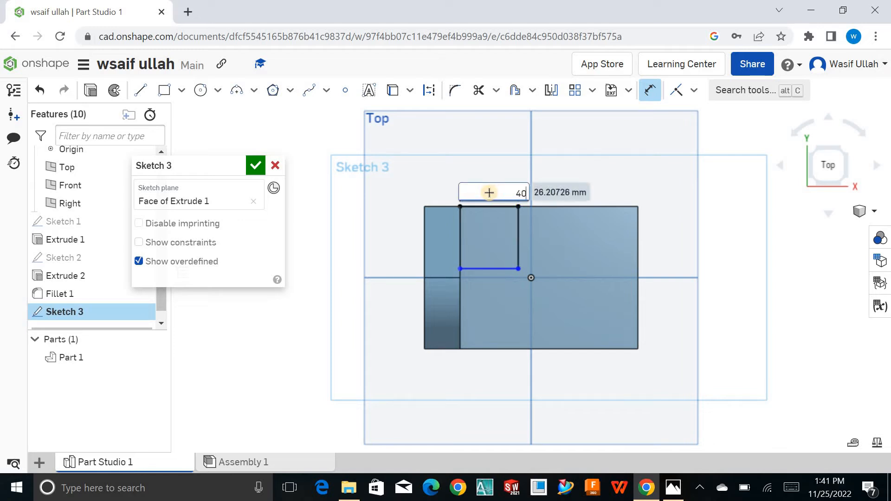
key(Return)
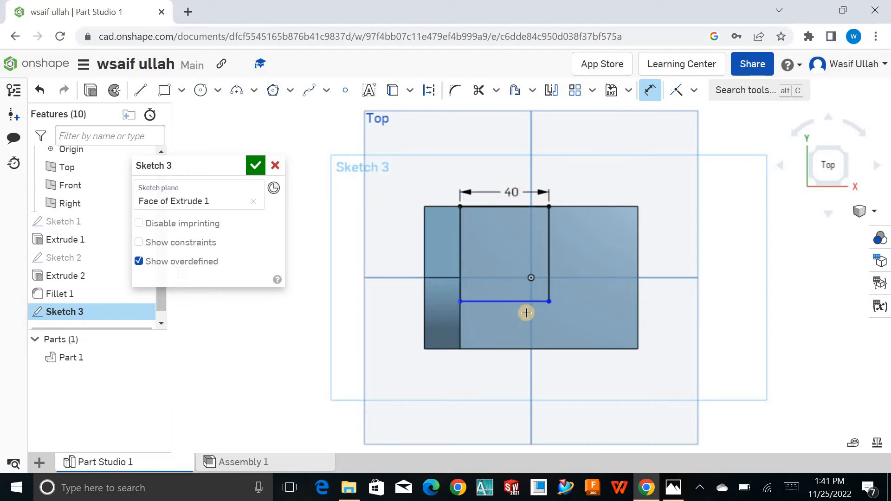
click(565, 247)
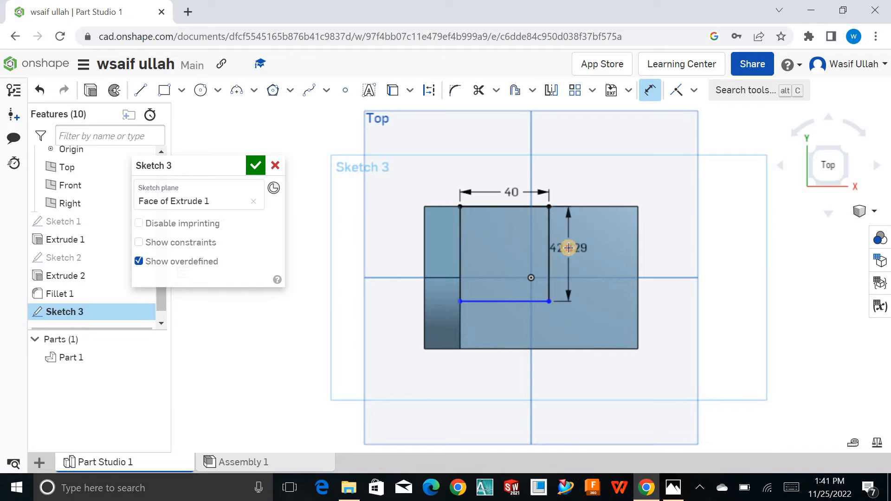
click(571, 249)
text(40)
key(Return)
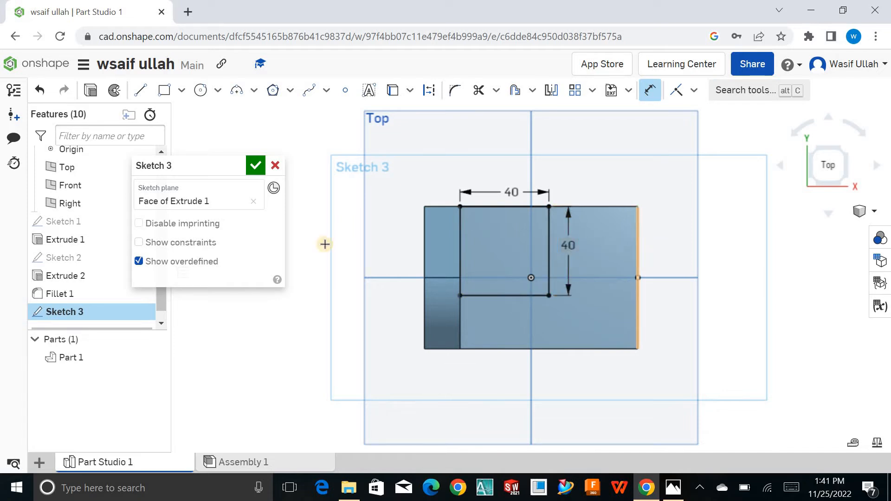
click(258, 166)
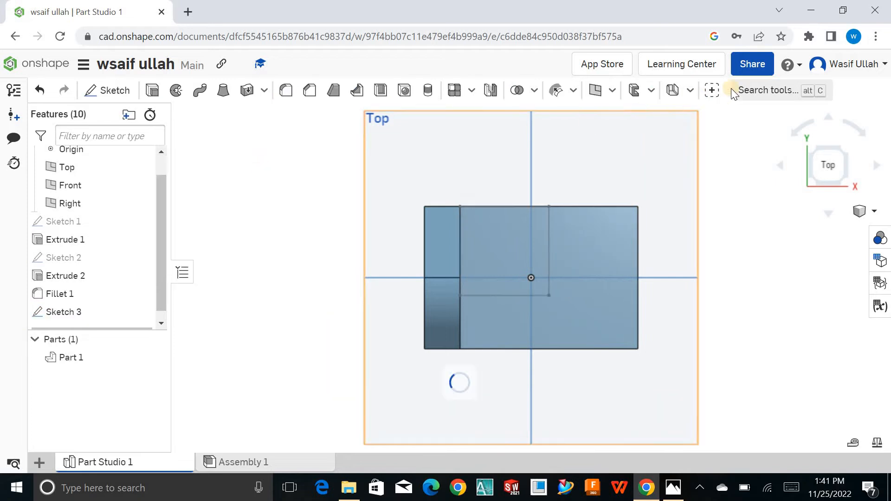
Extrude the 40 mm square upward by a blind depth of 28 mm, adding it to the part
click(152, 91)
key(shift+7)
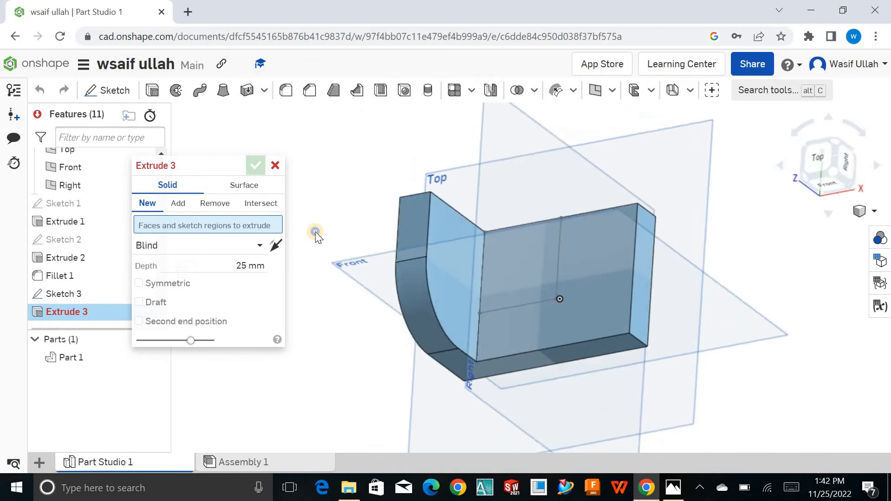
mouse_move(315, 232)
right_down()
mouse_move(347, 207)
mouse_move(314, 225)
right_up()
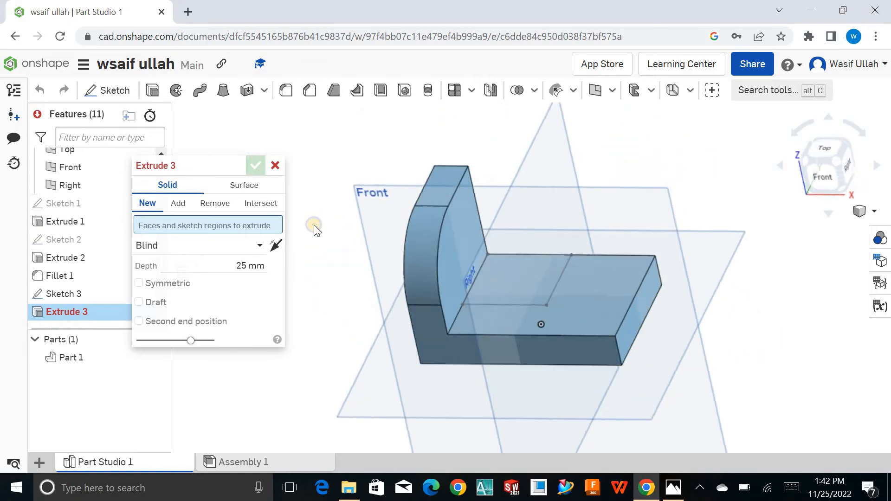
click(530, 295)
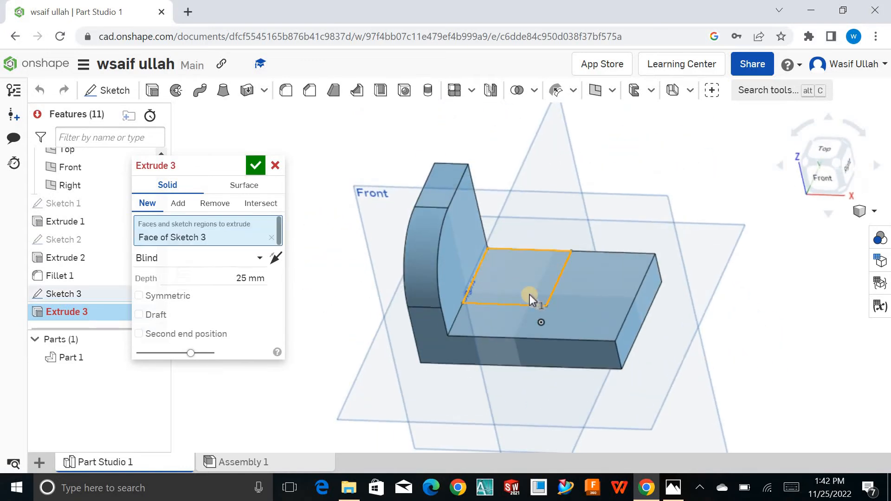
click(232, 279)
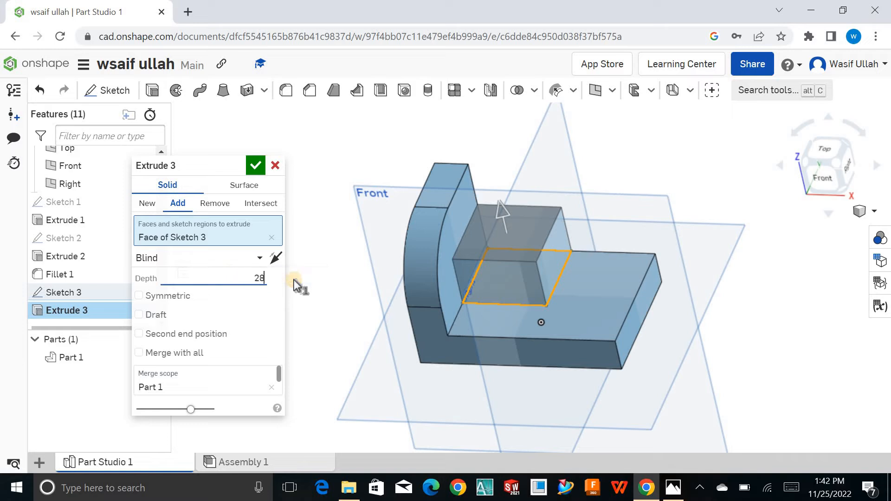
click(257, 166)
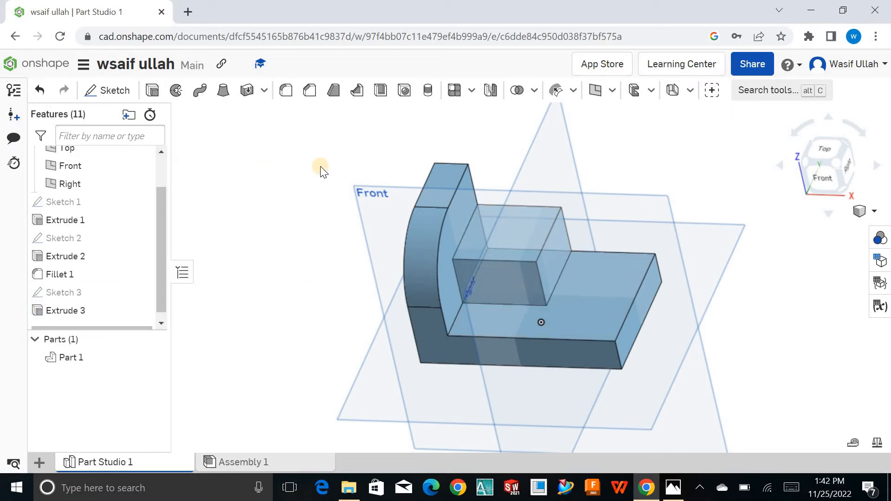
Start a sketch on the block's front face and draw a circle about 12 mm in diameter centred on the midpoint of its top edge
middle_drag(300, 187, 279, 182)
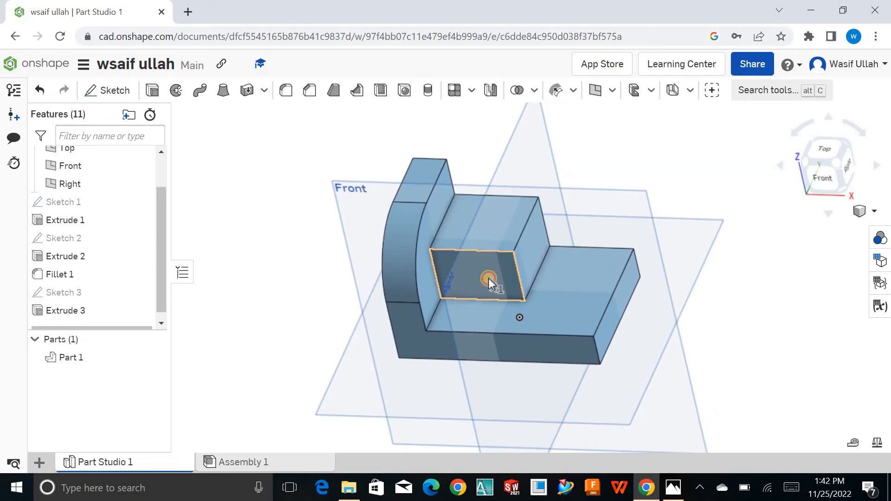
click(489, 278)
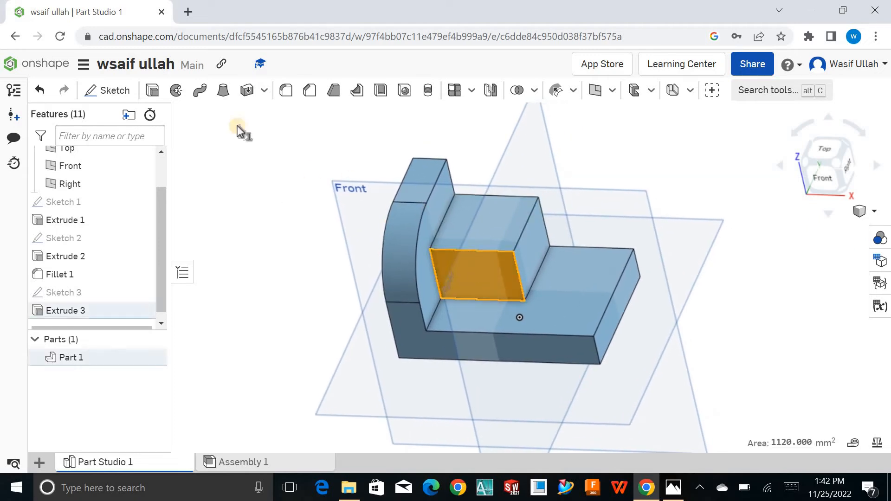
click(120, 91)
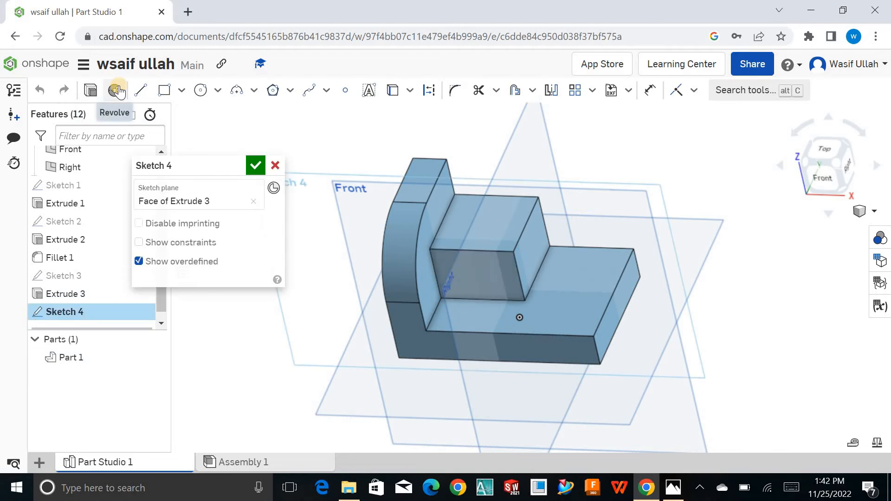
click(819, 183)
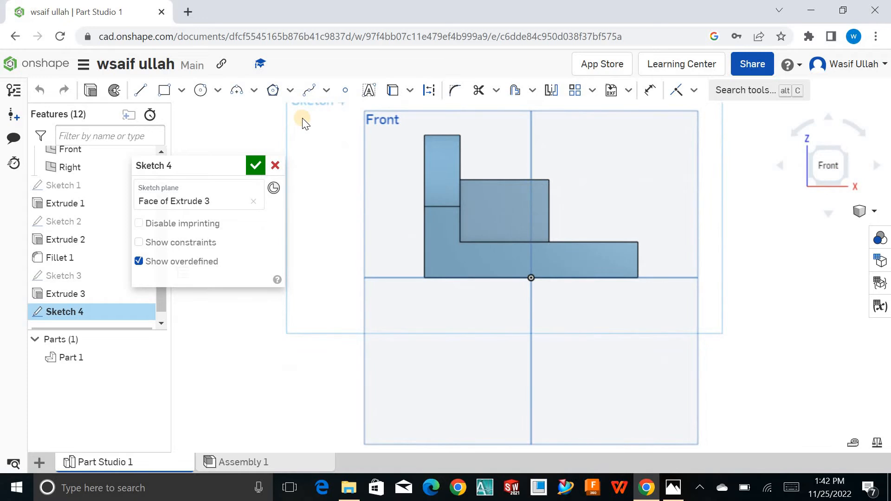
click(201, 90)
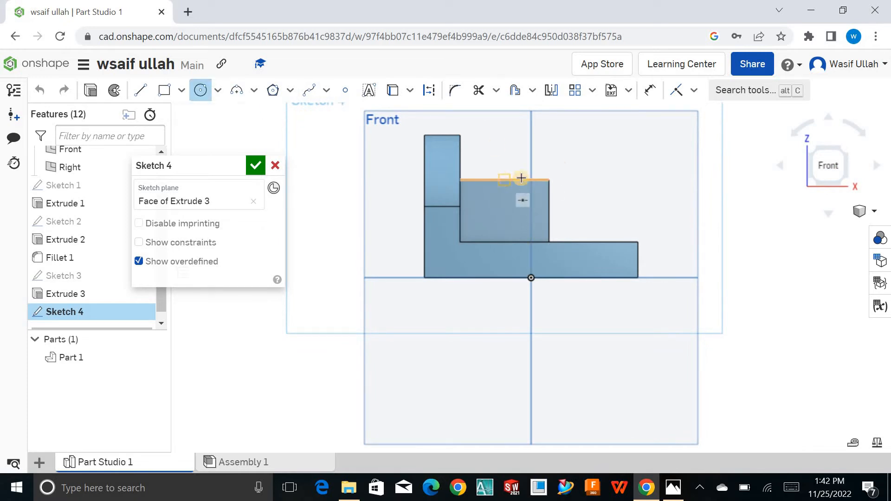
scroll(509, 175, up, 5)
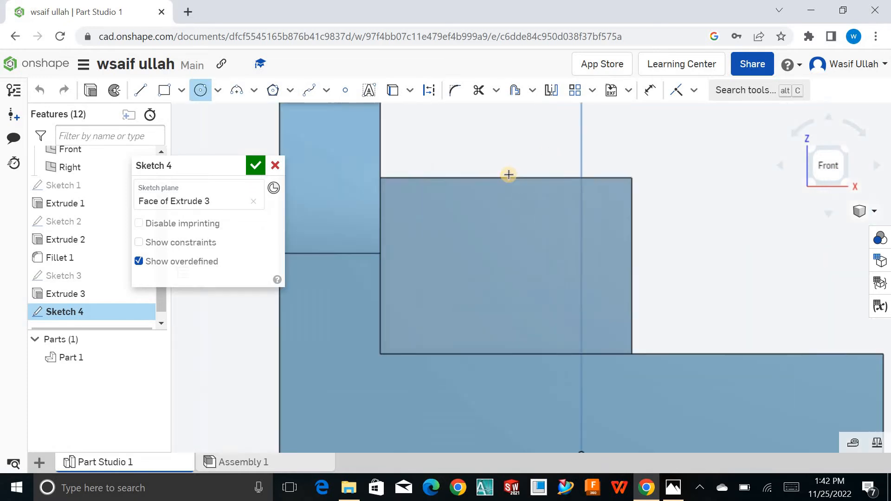
click(506, 177)
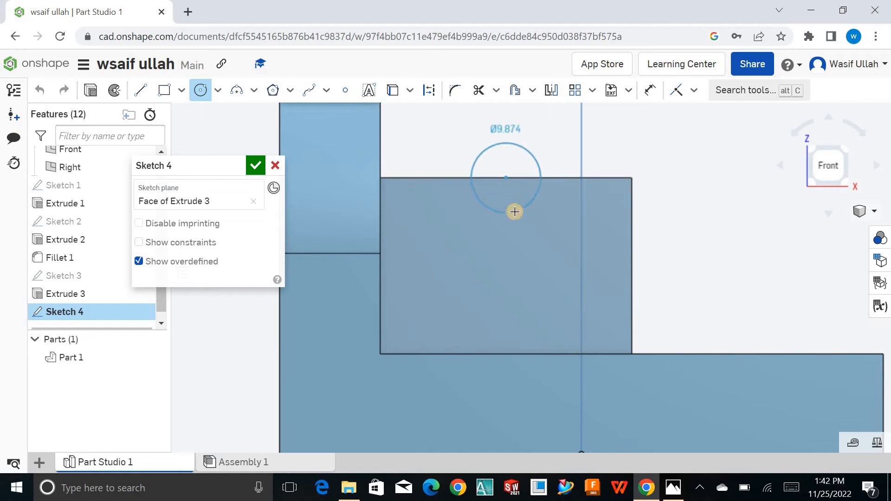
click(518, 215)
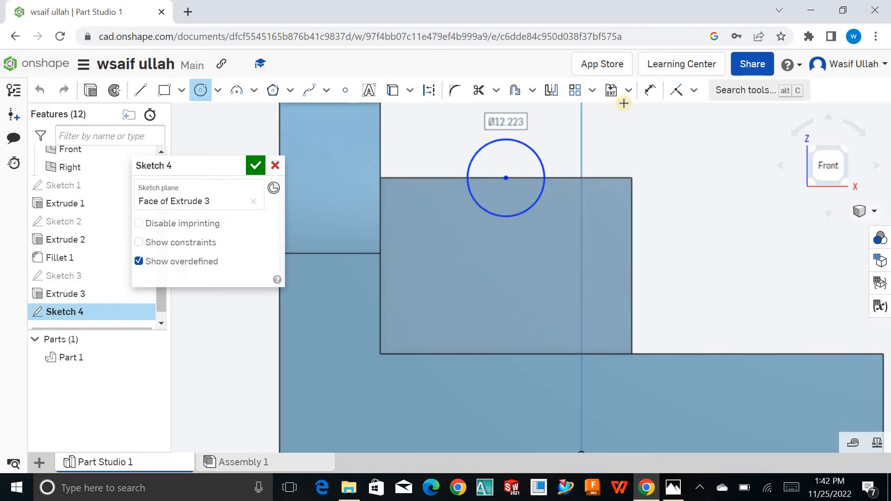
Set the circle's diameter to 24 mm, dimension its centre from the block's outer top corner, and finish the sketch
click(650, 90)
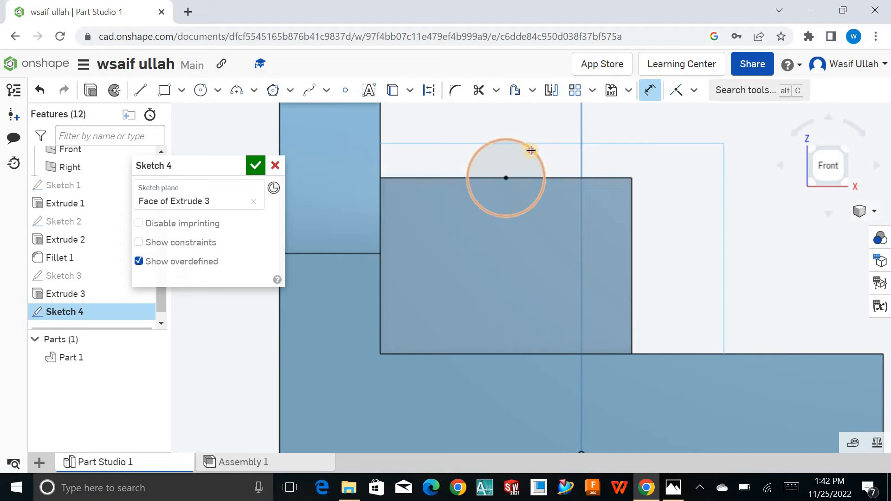
click(531, 151)
click(534, 128)
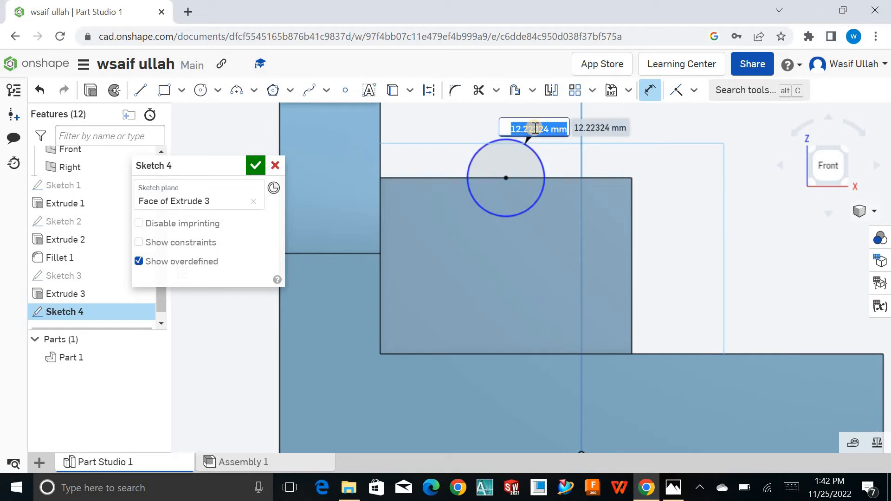
text(24)
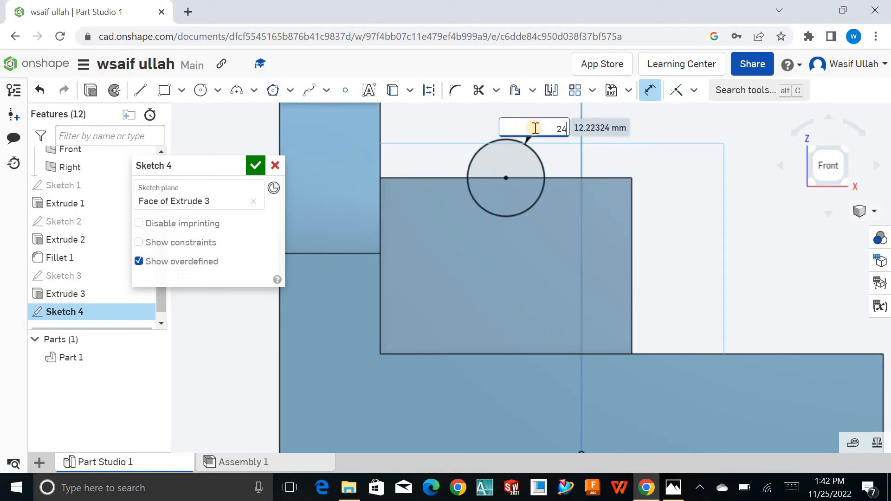
key(Return)
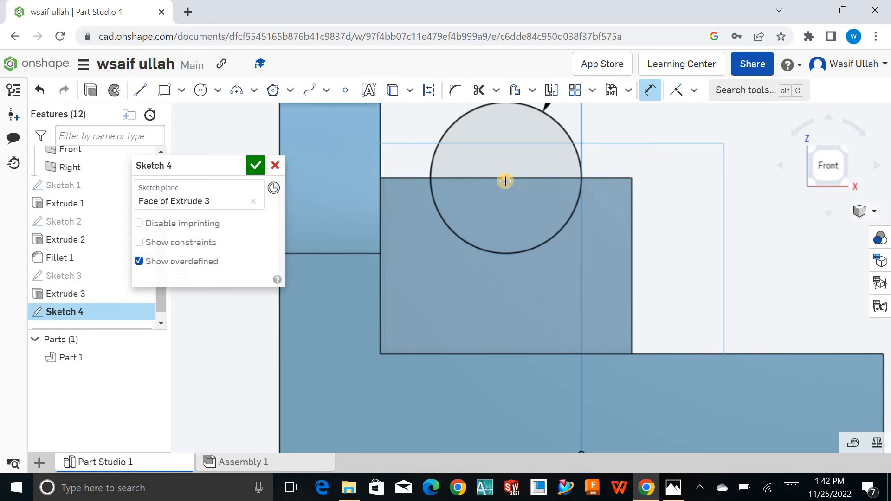
click(633, 178)
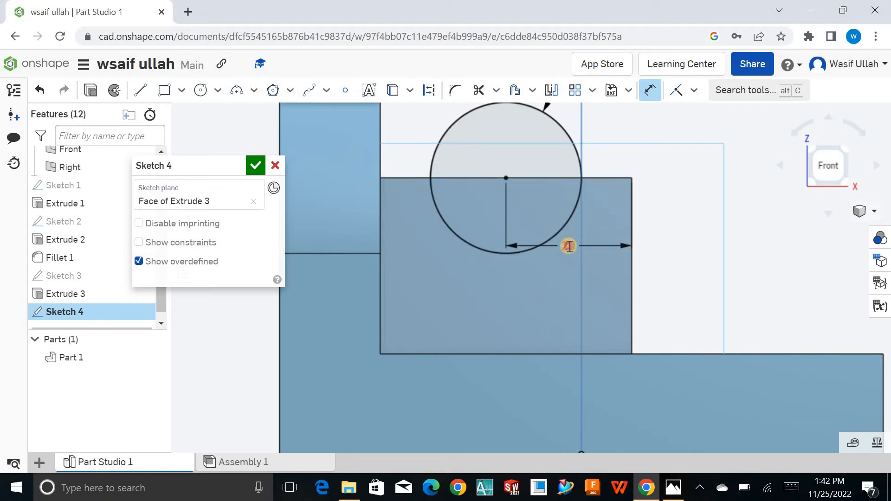
click(569, 246)
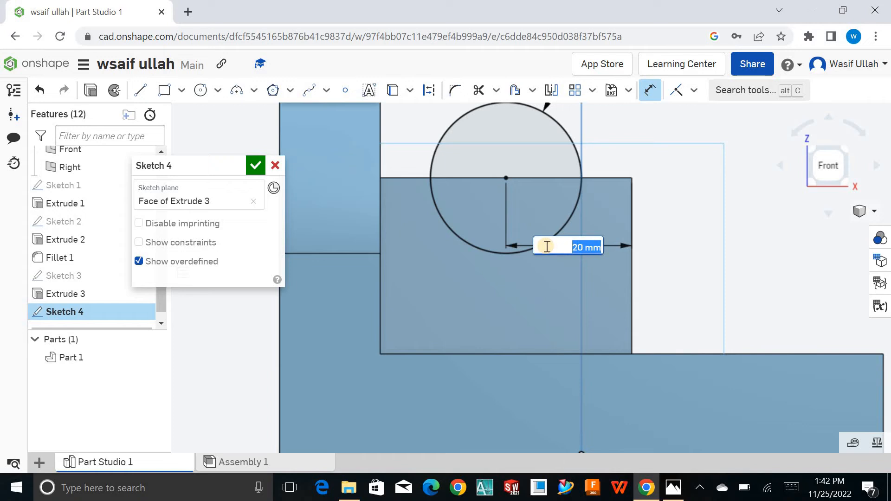
click(255, 165)
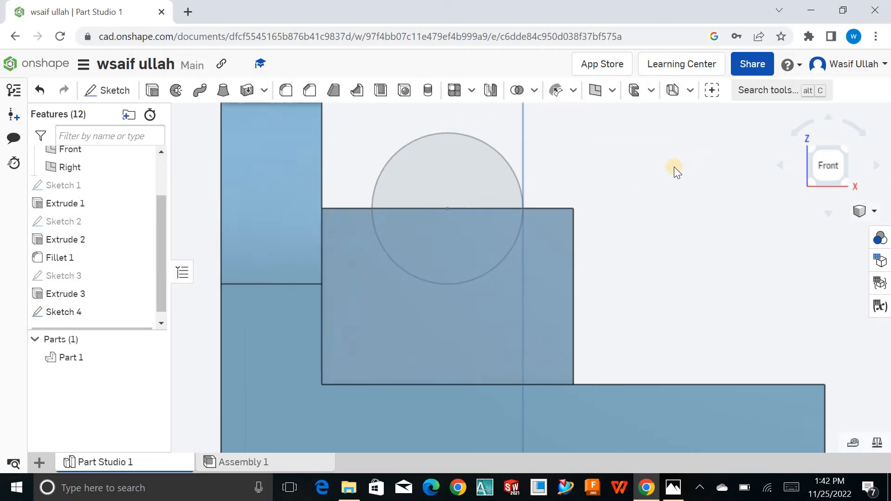
Extrude the circle's lower half through all into the block as a Remove, cutting a semicircular groove
right_drag(675, 168, 598, 189)
right_drag(604, 207, 590, 210)
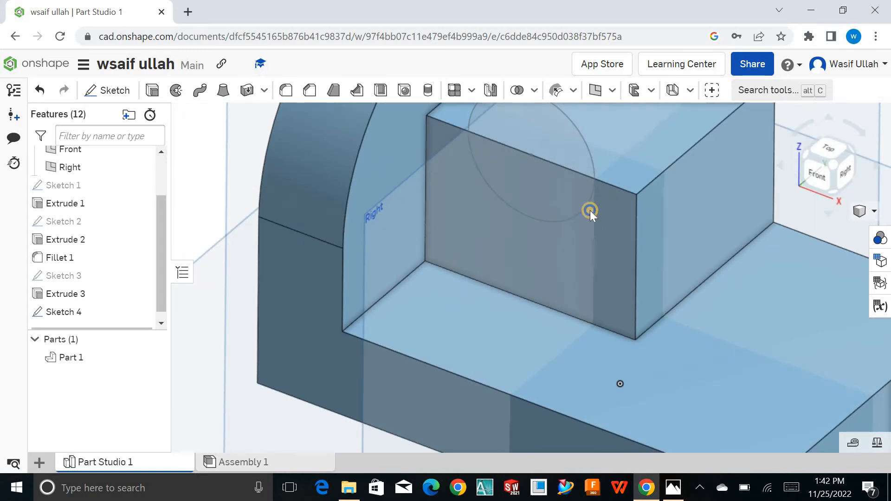
scroll(560, 216, down, 3)
scroll(559, 216, down, 3)
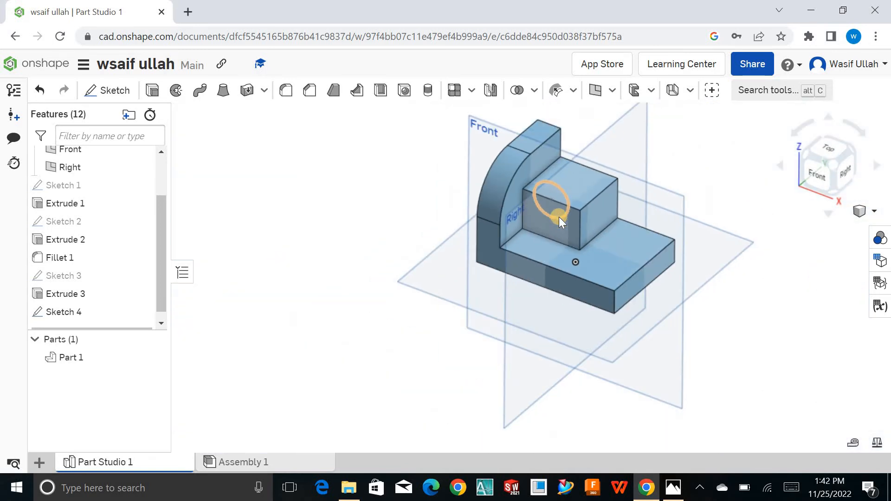
key(shift+e)
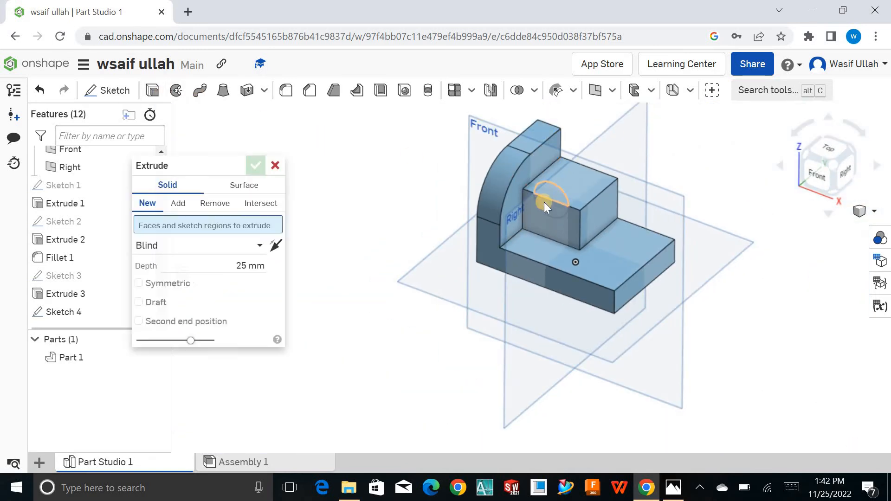
click(548, 204)
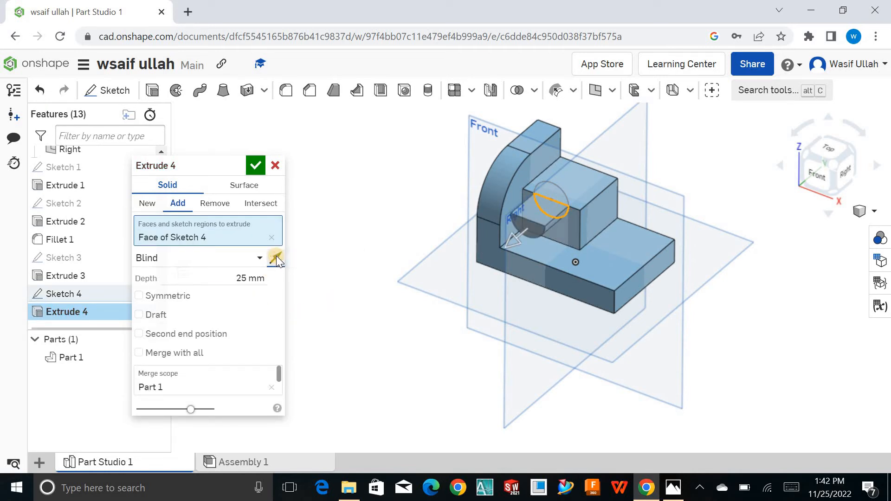
click(276, 259)
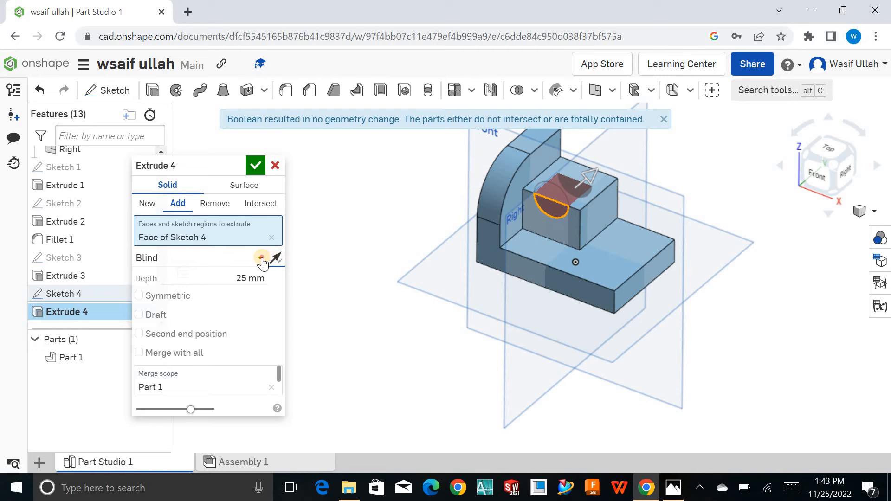
click(261, 258)
click(214, 369)
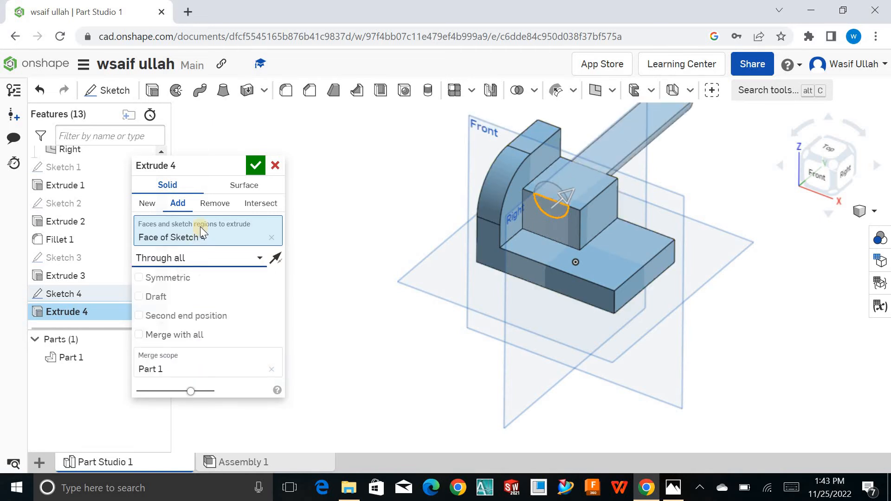
click(219, 206)
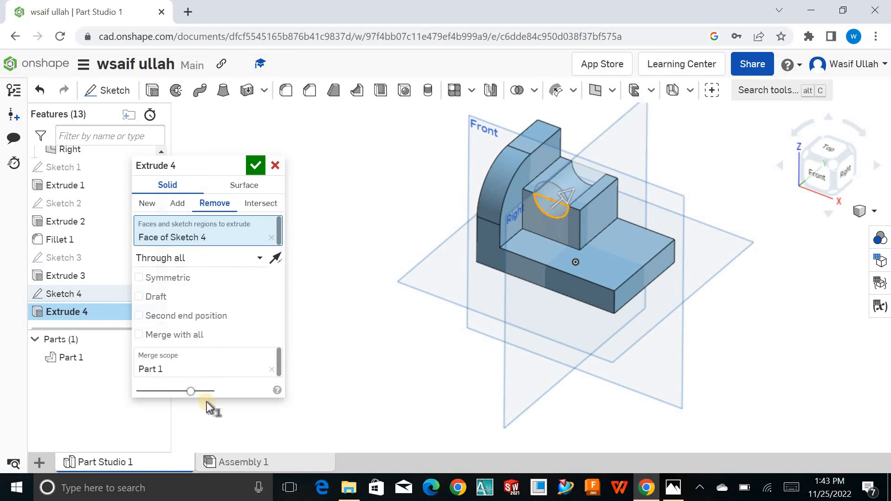
click(255, 164)
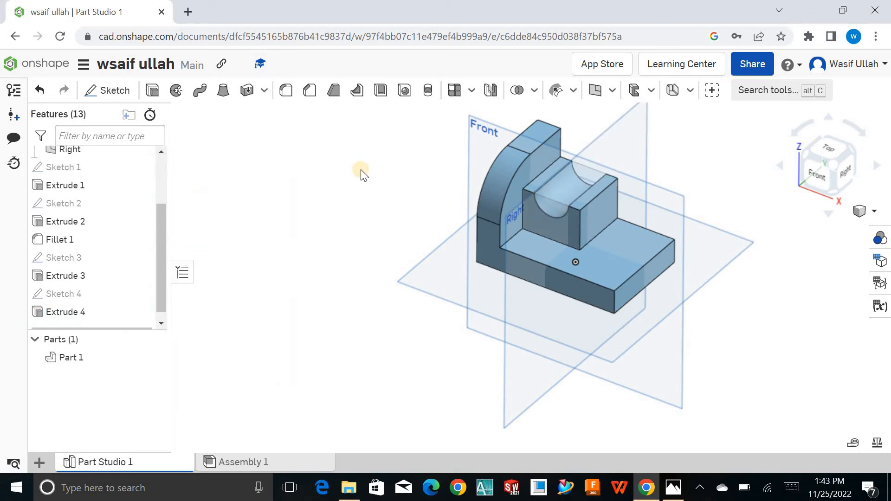
Start a sketch on the plate's top face and draw a corner rectangle about 12 mm wide inward from the plate's free end edge
mouse_move(347, 200)
middle_down()
mouse_move(330, 202)
mouse_move(336, 188)
middle_up()
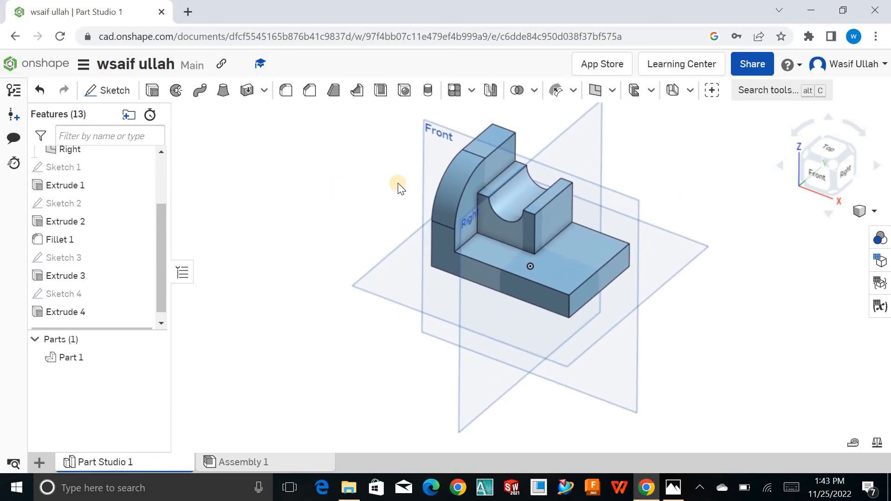
click(563, 273)
click(114, 93)
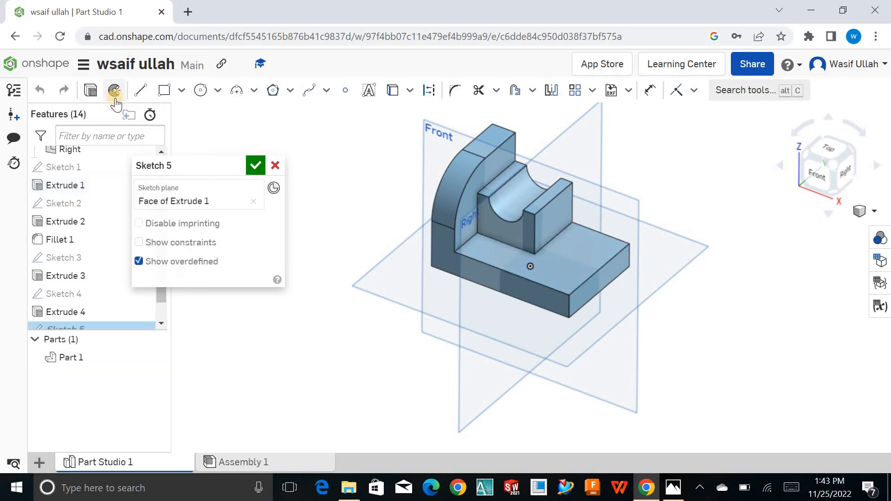
click(835, 152)
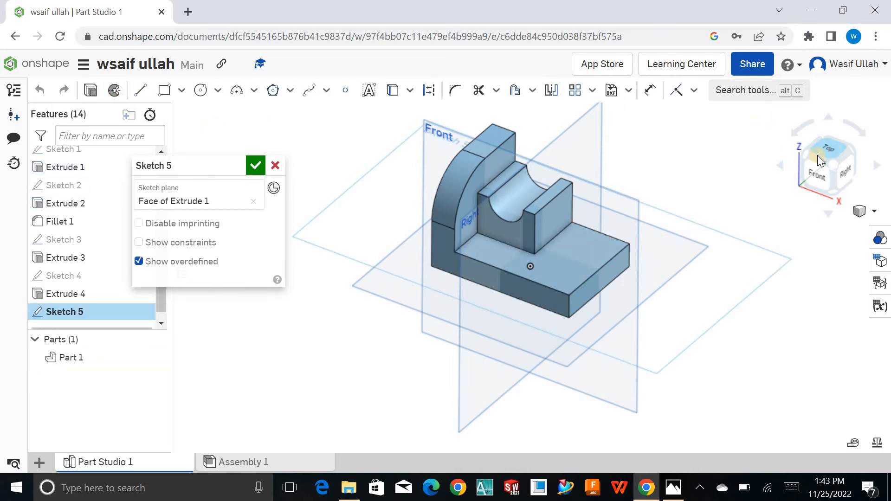
click(178, 91)
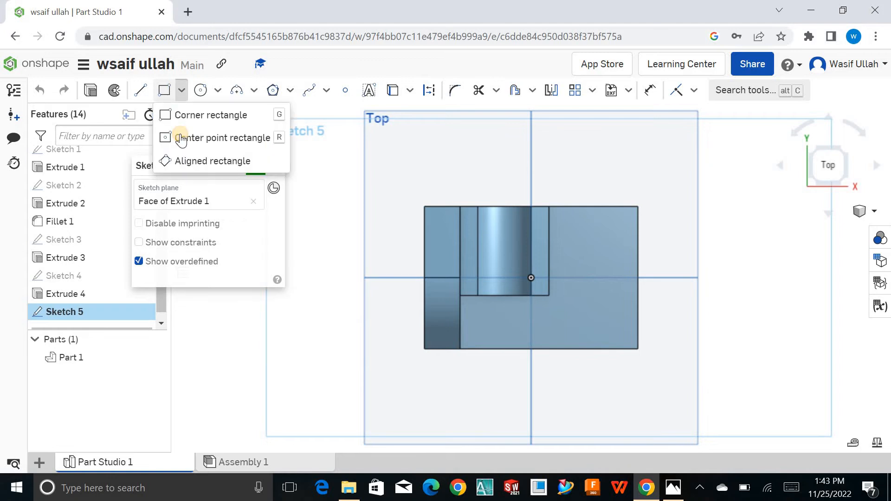
click(182, 115)
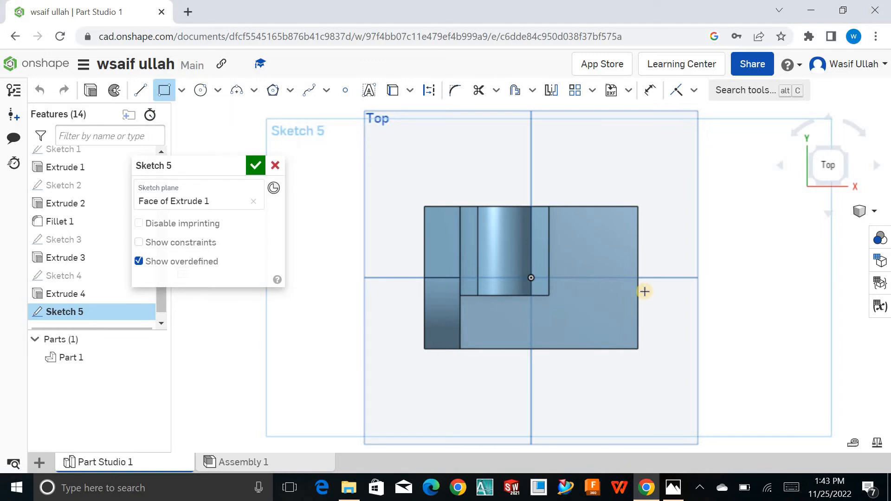
click(638, 320)
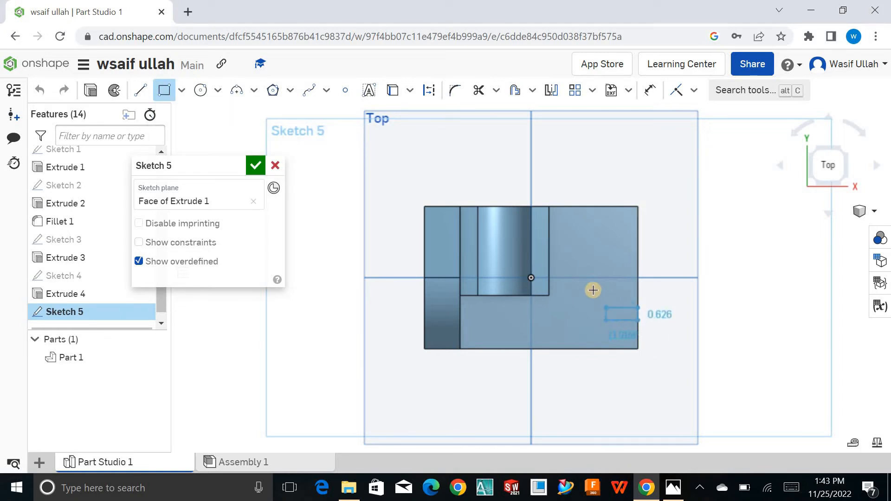
click(568, 293)
Dimension the rectangle's width as 16 mm and its distance from the plate's front edge as 16 mm
click(650, 90)
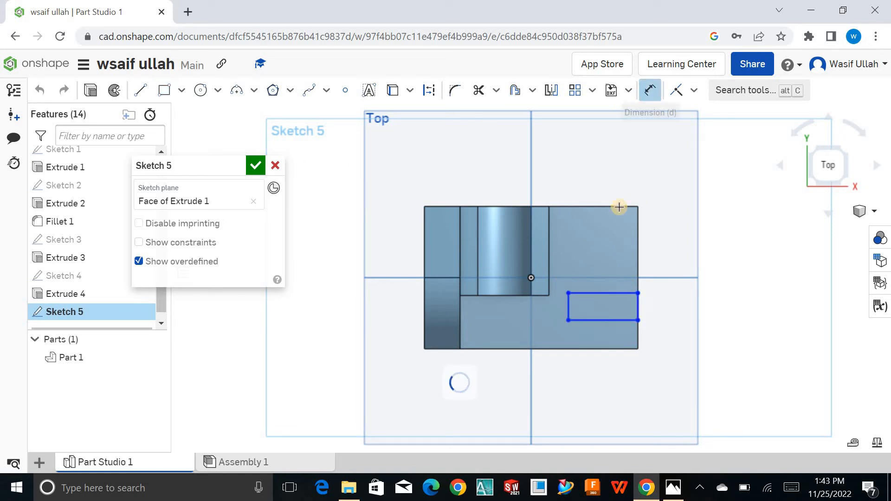
click(584, 307)
text(16)
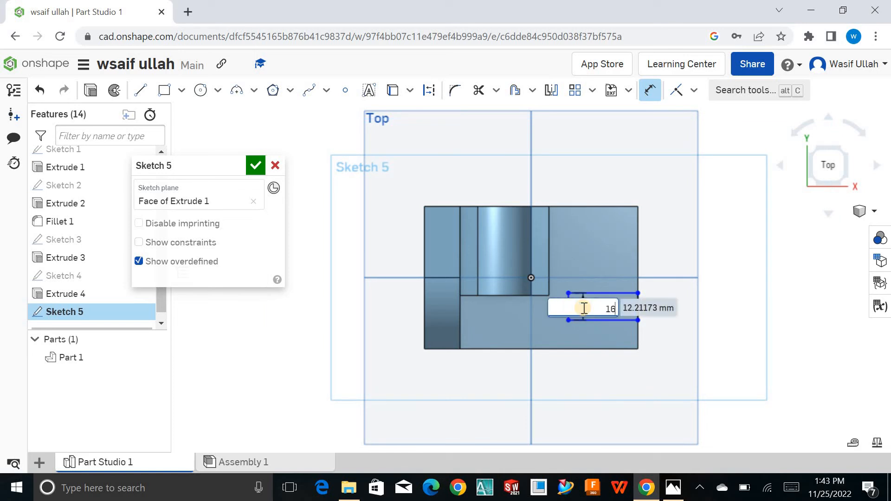
key(Return)
click(620, 320)
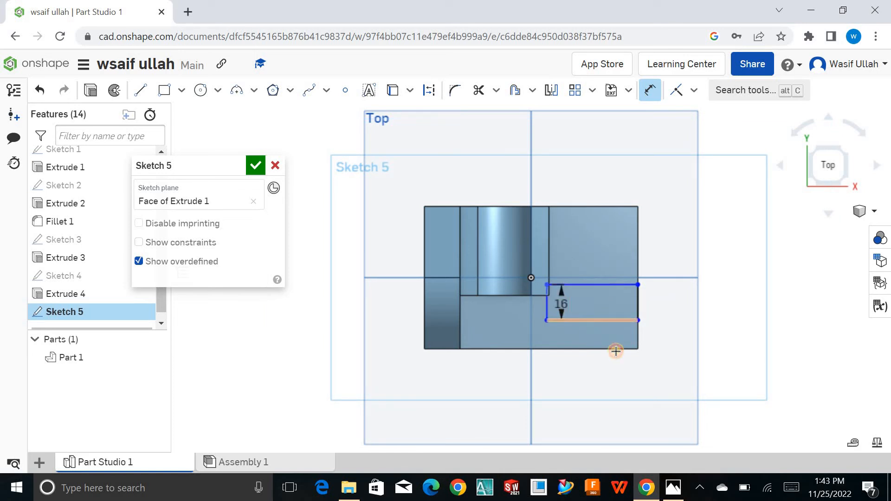
click(616, 351)
click(613, 335)
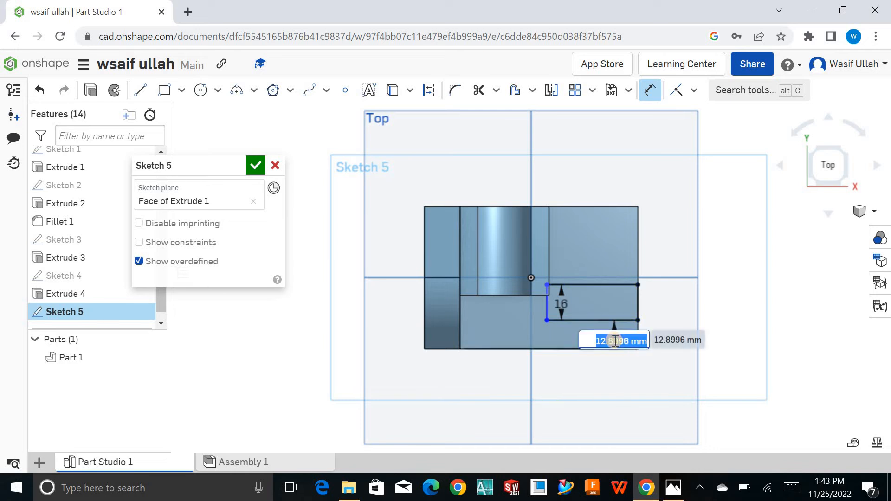
text(16)
key(Return)
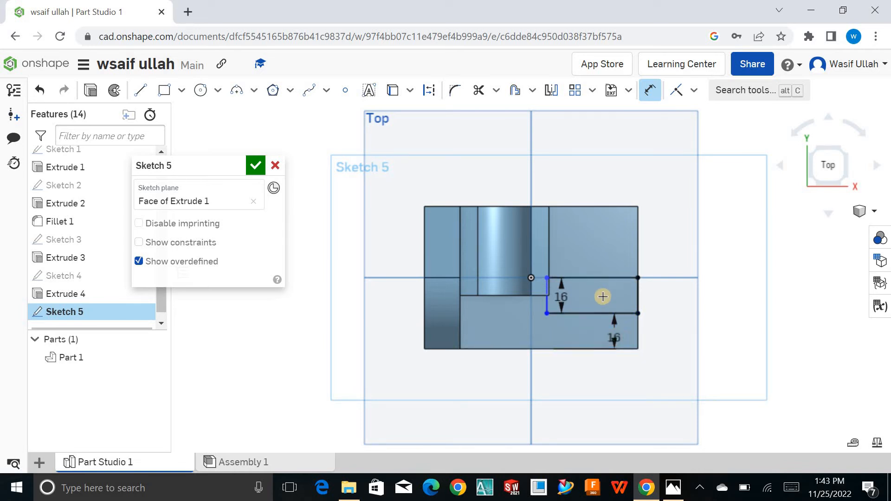
Check the reference drawing, dimension the rectangle's length from the plate's free end as 28 mm, and finish the sketch
click(597, 278)
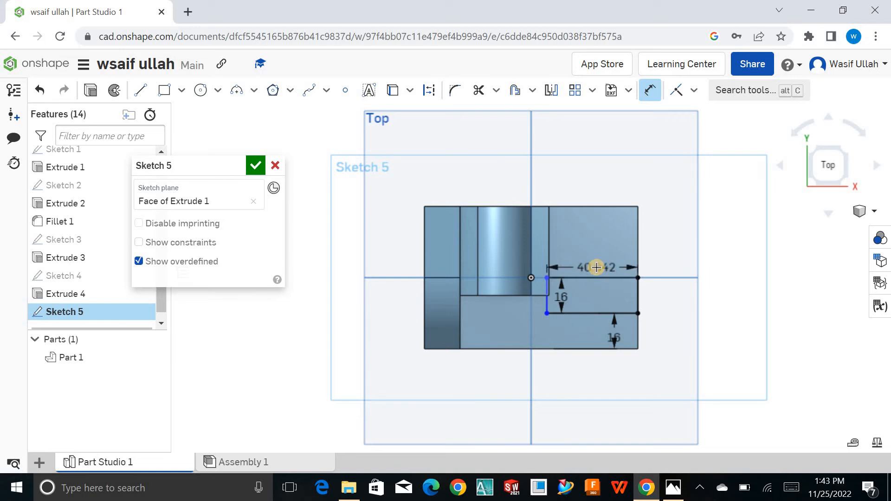
click(598, 268)
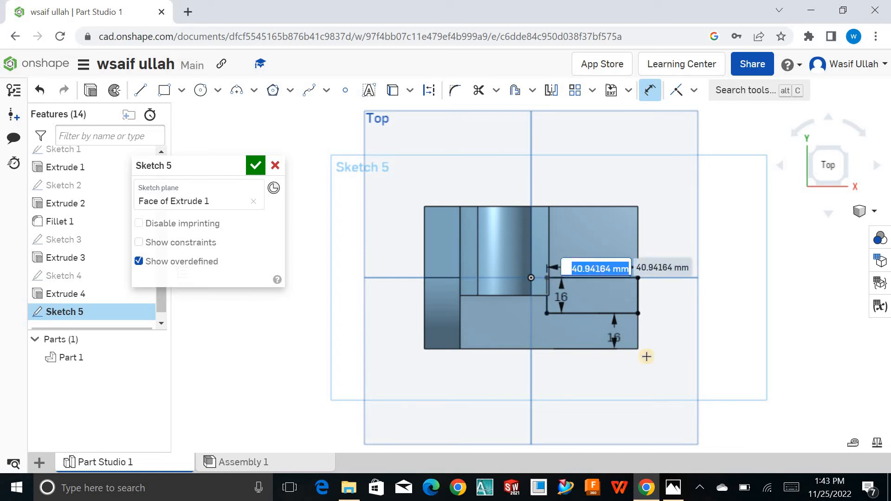
click(672, 487)
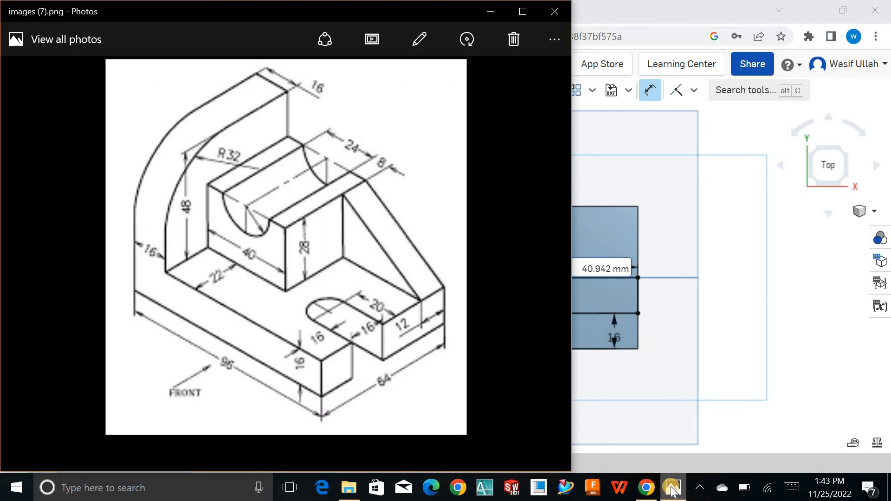
click(673, 487)
text(2)
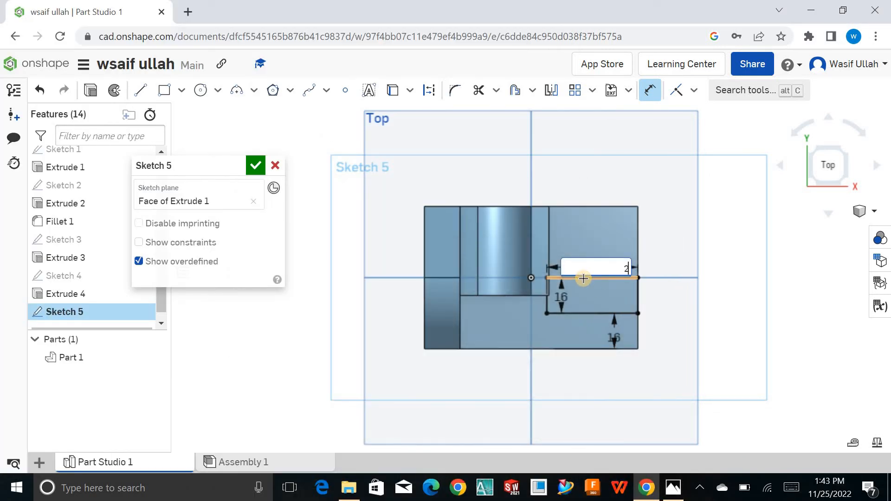
text(8)
key(Return)
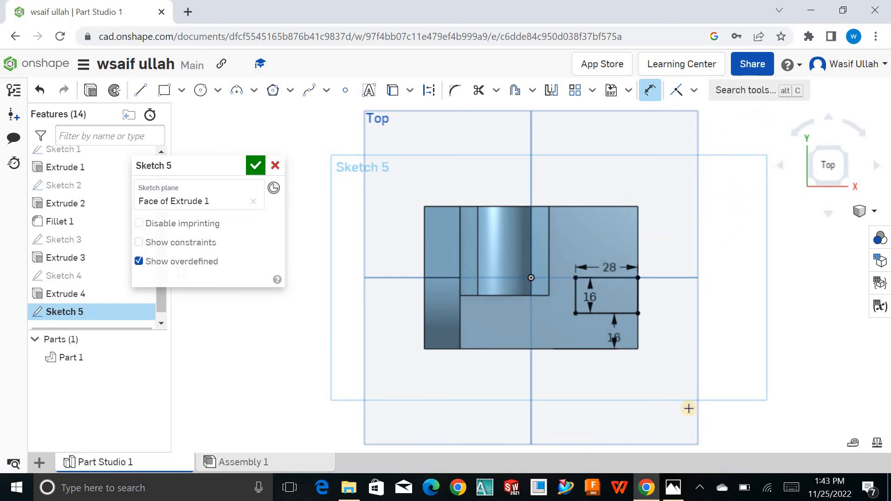
click(257, 165)
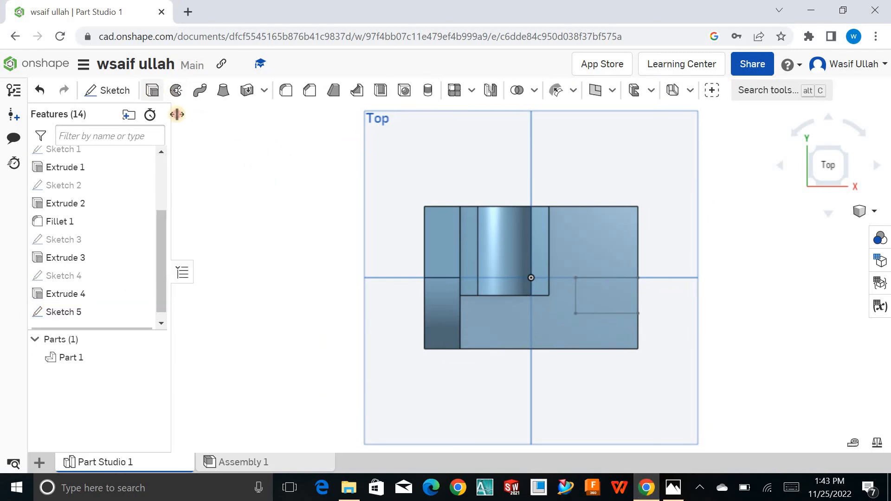
Extrude the sketched rectangle 25 mm downward through the plate as a Remove, cutting an open-ended slot
mouse_move(348, 229)
right_down()
mouse_move(314, 186)
mouse_move(414, 250)
mouse_move(640, 318)
right_up()
click(590, 313)
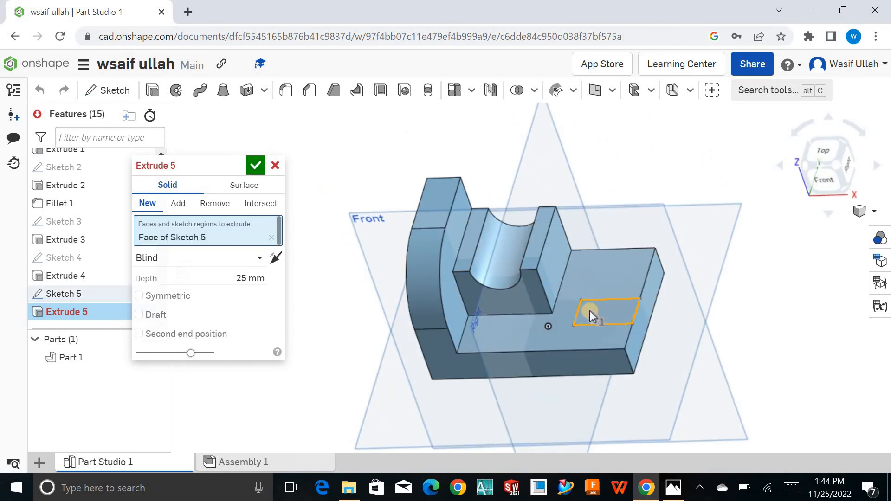
click(237, 280)
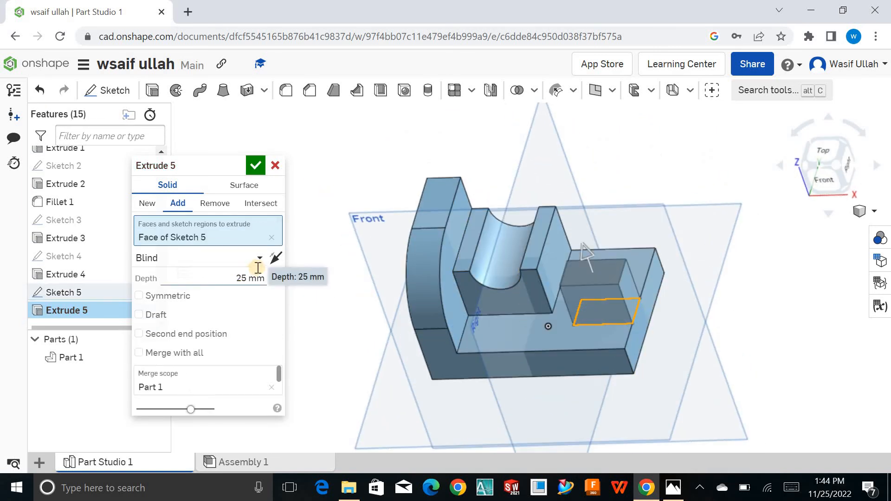
click(272, 260)
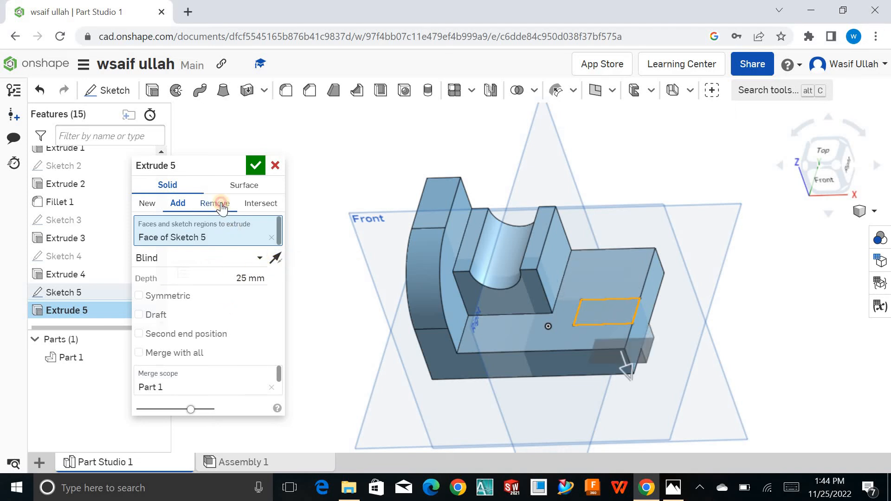
click(255, 165)
Fillet the two vertical edges at the slot's closed end with an 8 mm radius to round it off
middle_drag(364, 157, 371, 135)
right_drag(370, 135, 327, 121)
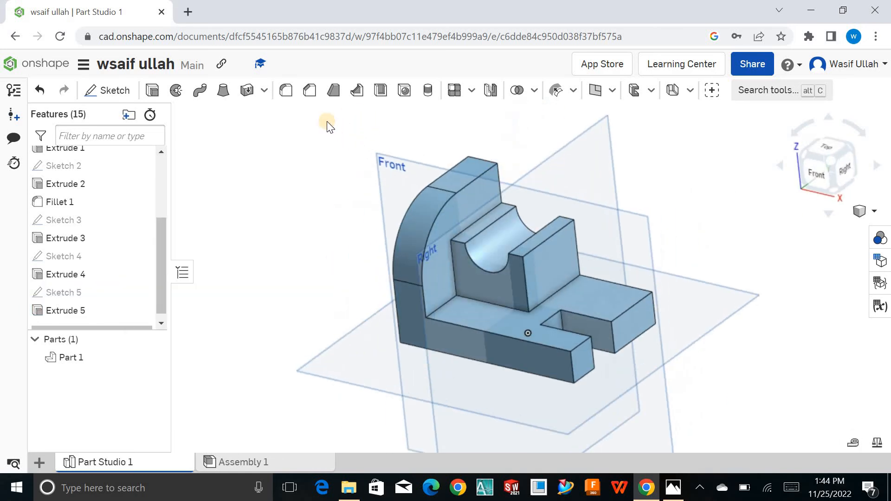
click(286, 90)
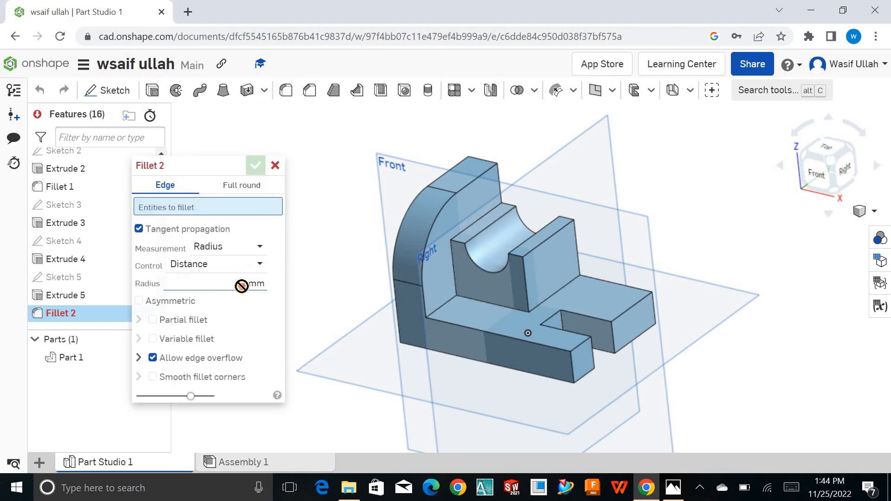
click(260, 284)
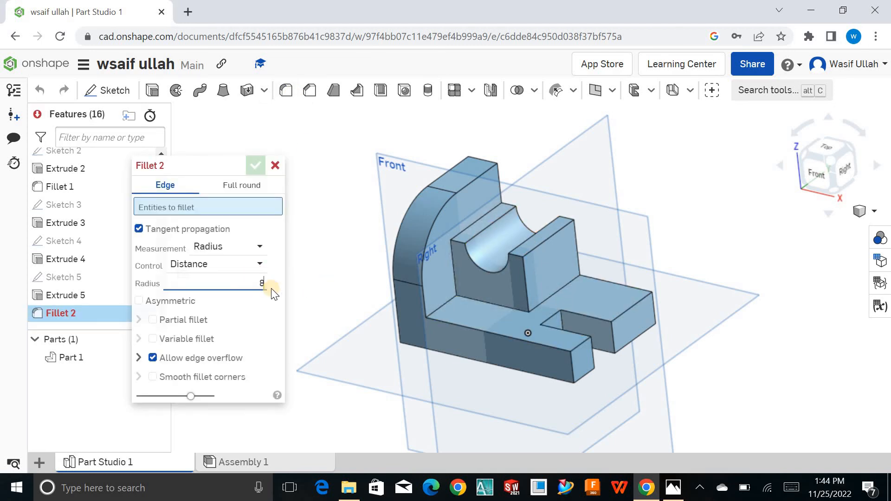
scroll(559, 310, down, 3)
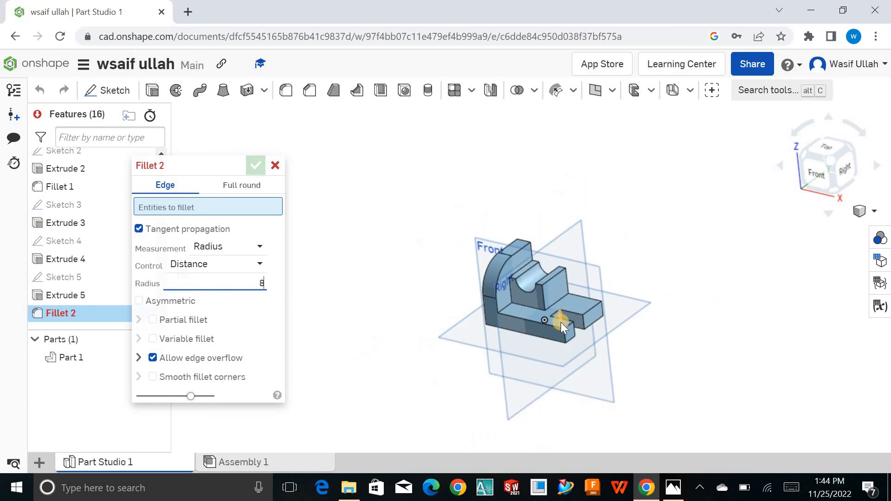
scroll(559, 315, up, 5)
click(560, 313)
middle_drag(520, 319, 521, 301)
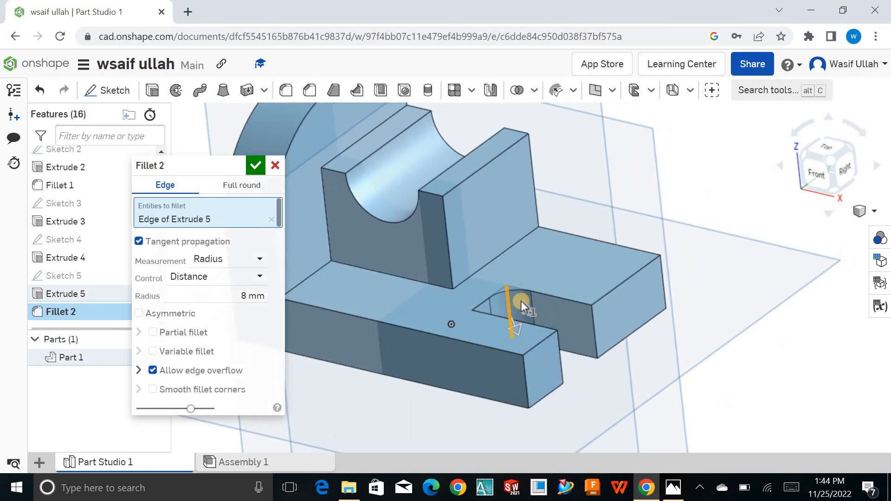
right_drag(521, 301, 542, 314)
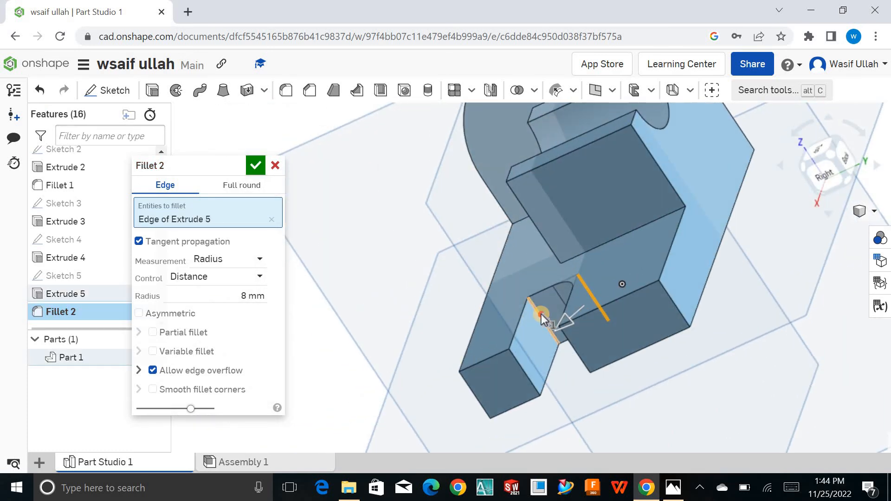
click(541, 316)
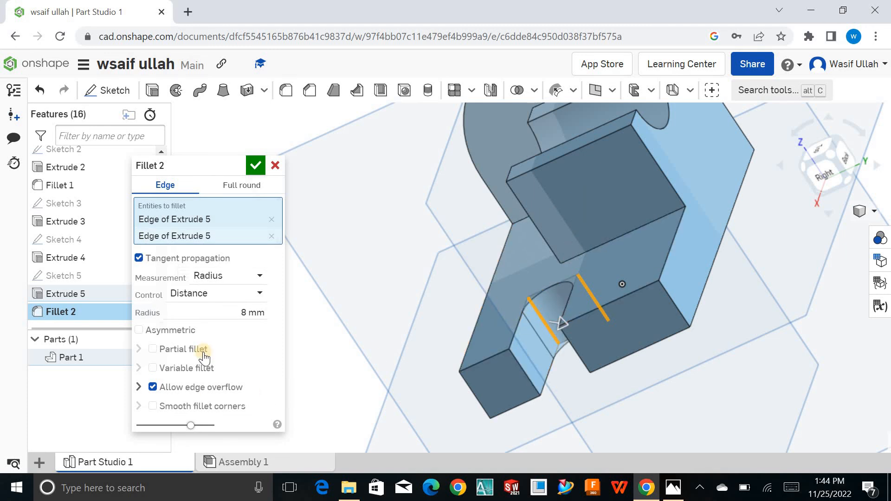
click(255, 166)
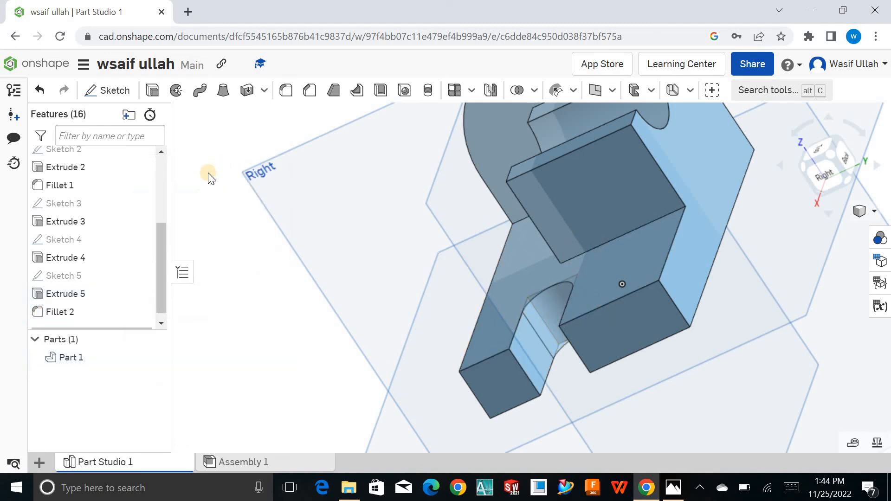
Set the bracket's view orientation to Isometric
scroll(215, 192, up, 3)
middle_drag(213, 188, 162, 192)
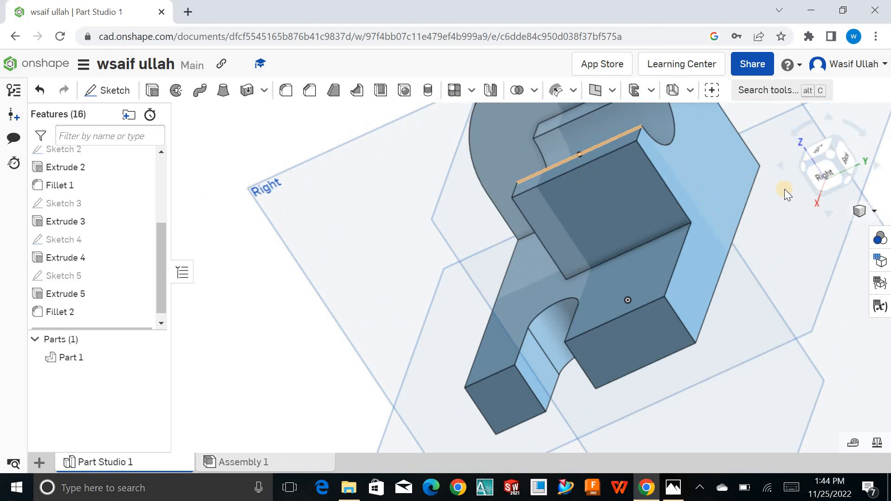
click(873, 215)
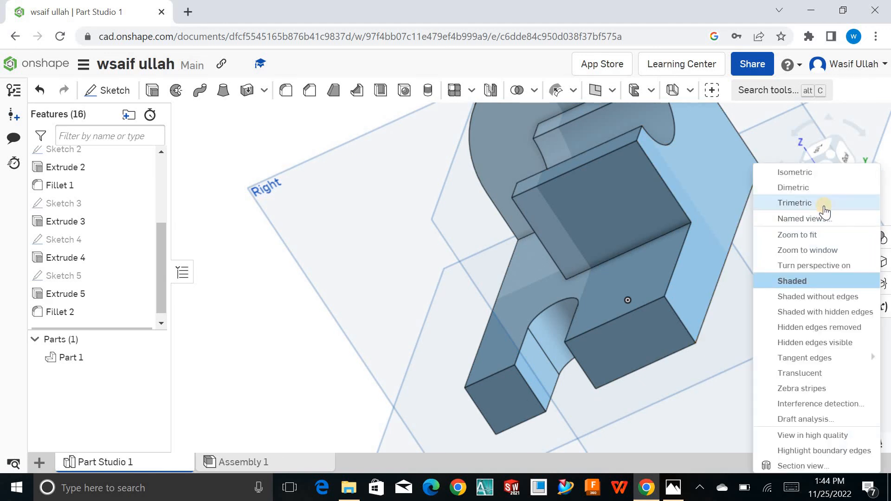
click(823, 175)
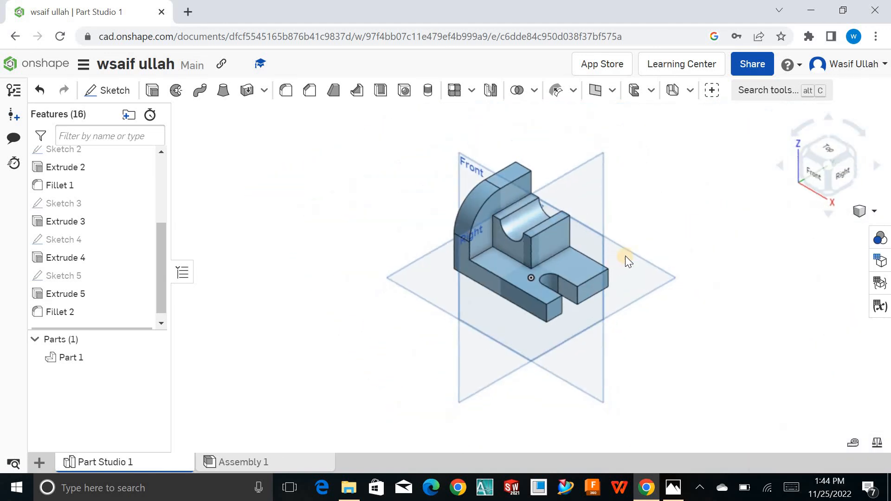
Hide the Right, Front and Top default planes so that only the bracket and origin are displayed
click(604, 193)
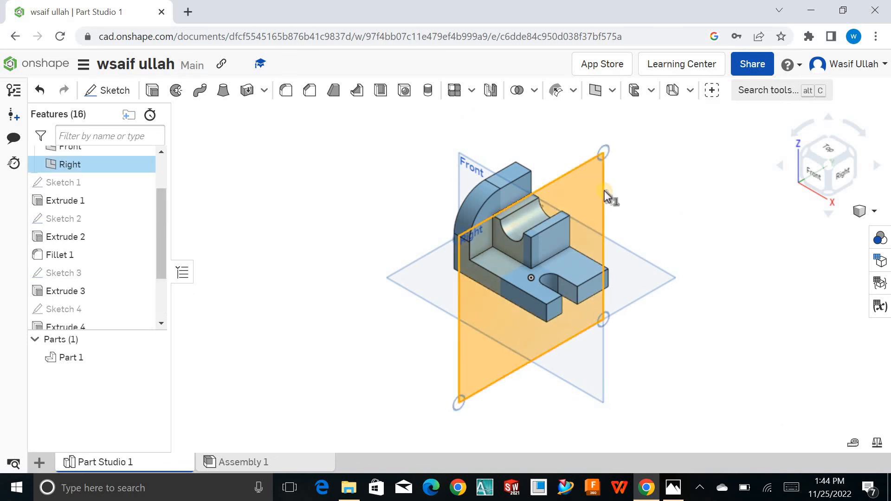
click(141, 165)
scroll(164, 204, up, 1)
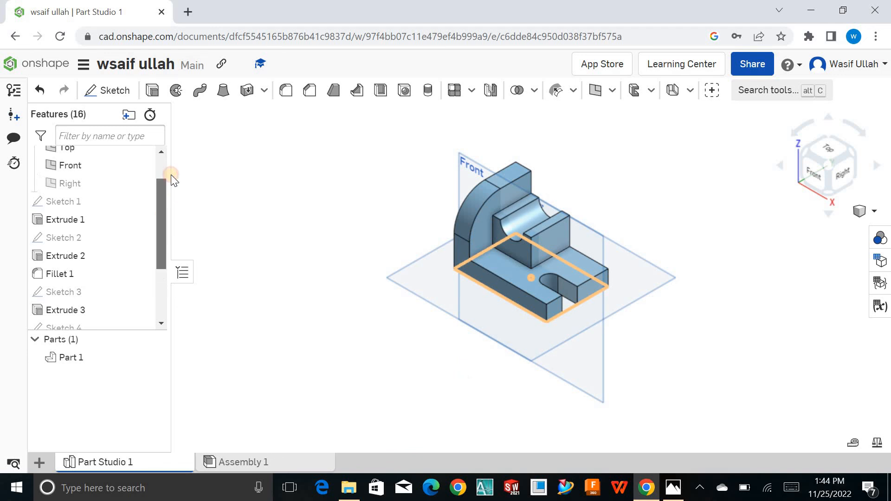
drag(172, 175, 170, 156)
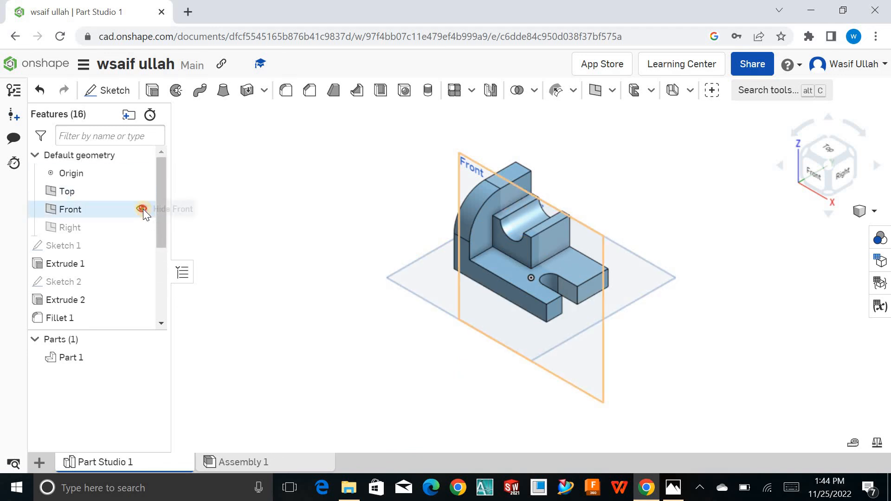
click(142, 209)
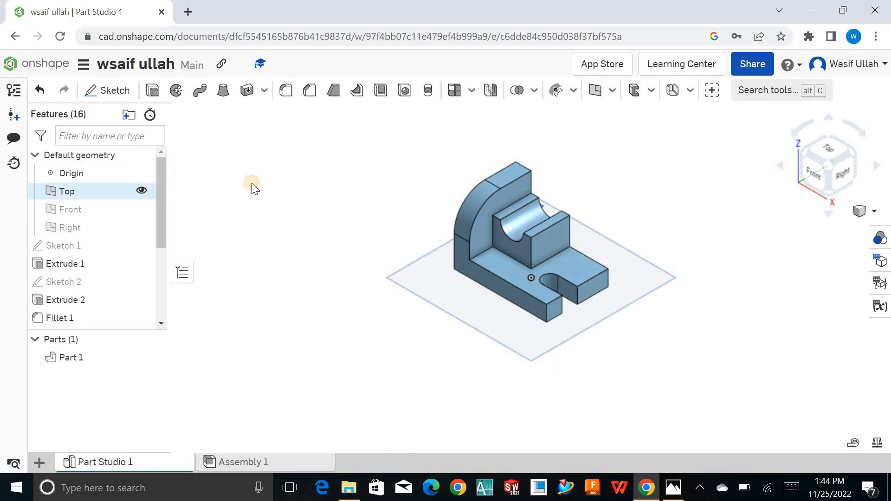
middle_drag(328, 198, 282, 200)
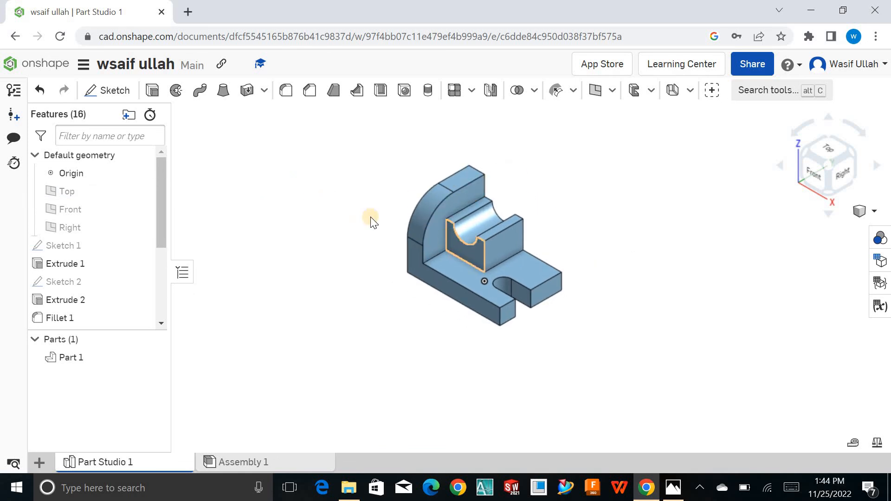
scroll(354, 215, up, 3)
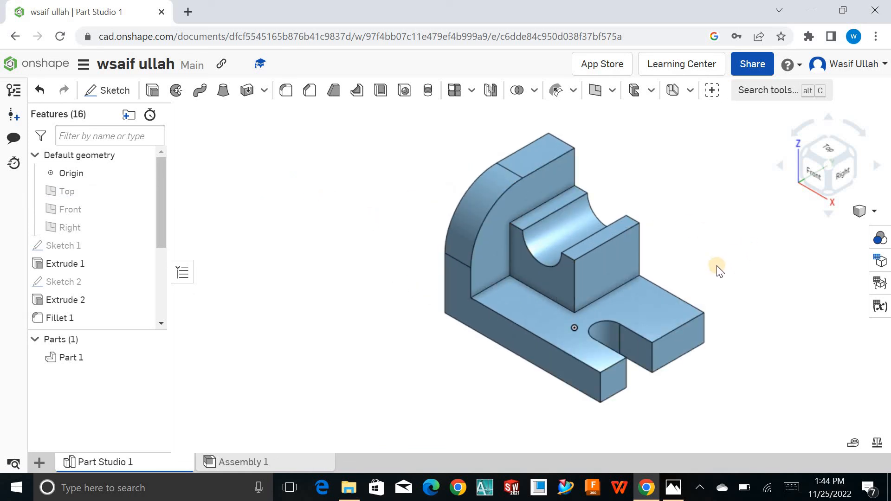